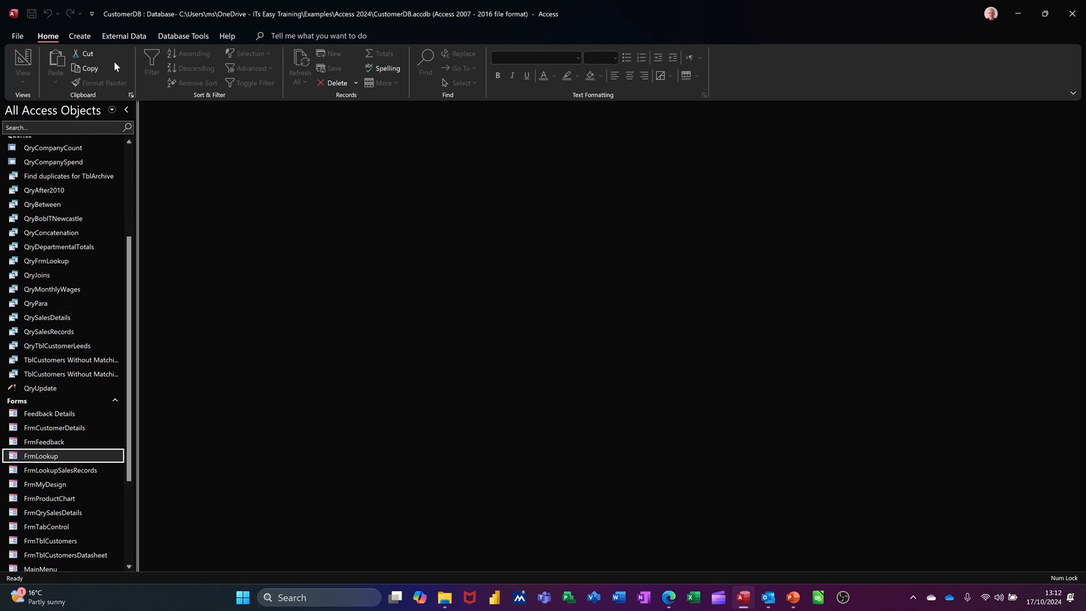
- Create a new report in Design View with QrySalesDetails as its record source and show its available fields
{"action": "left_click", "coordinate": [84, 38]}
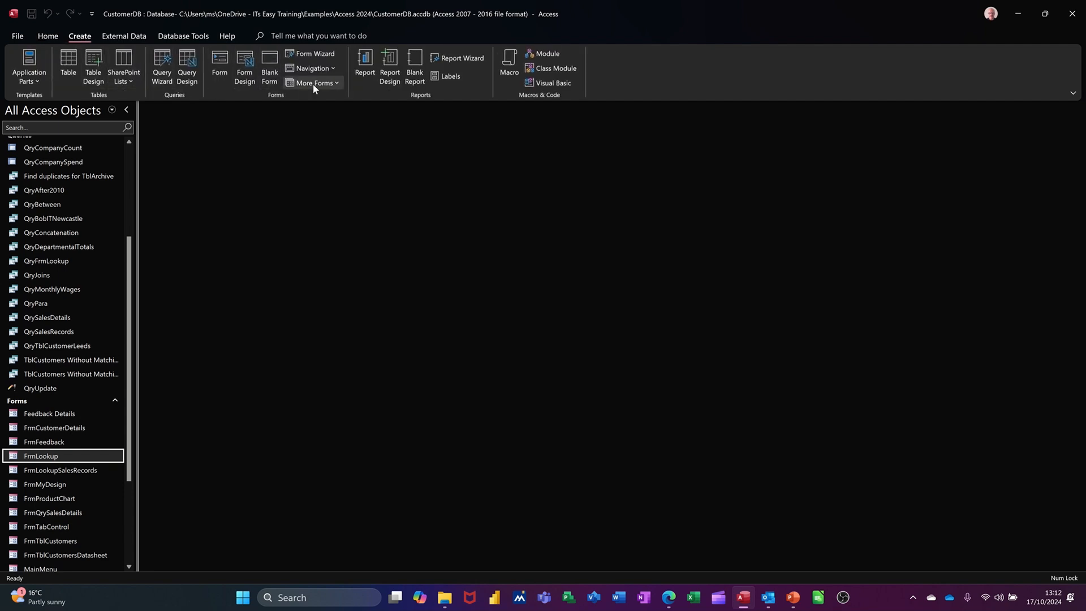
{"action": "left_click", "coordinate": [389, 68]}
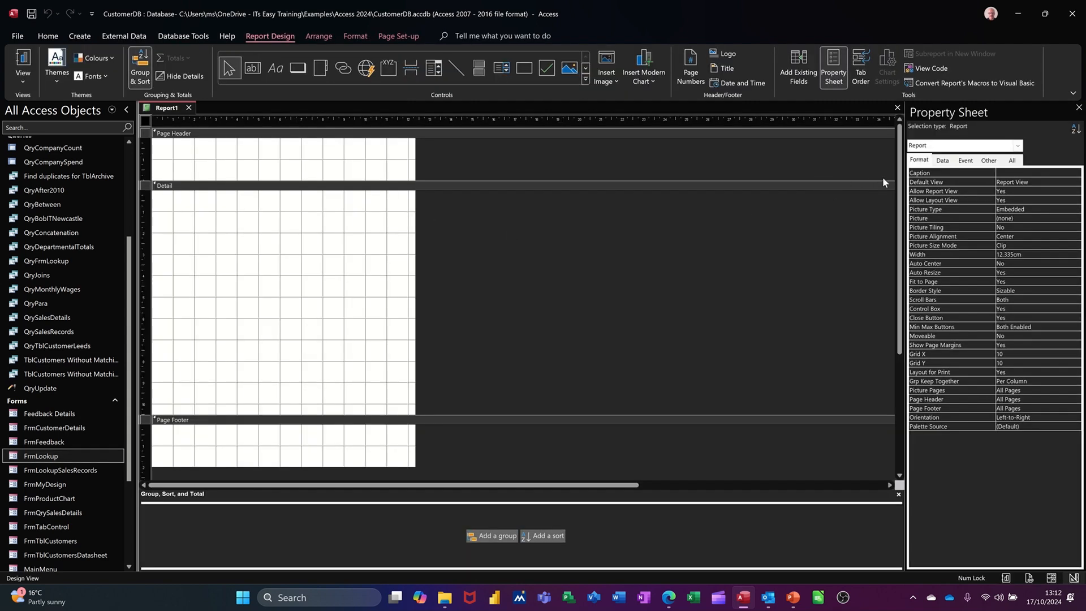
{"action": "left_click", "coordinate": [943, 161]}
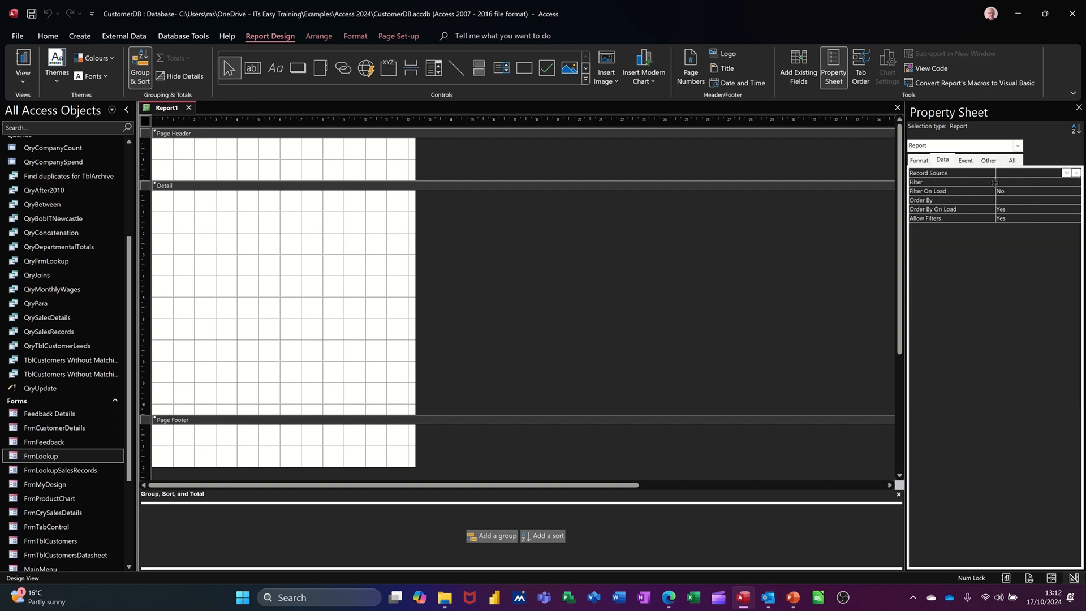
{"action": "left_click", "coordinate": [1066, 173]}
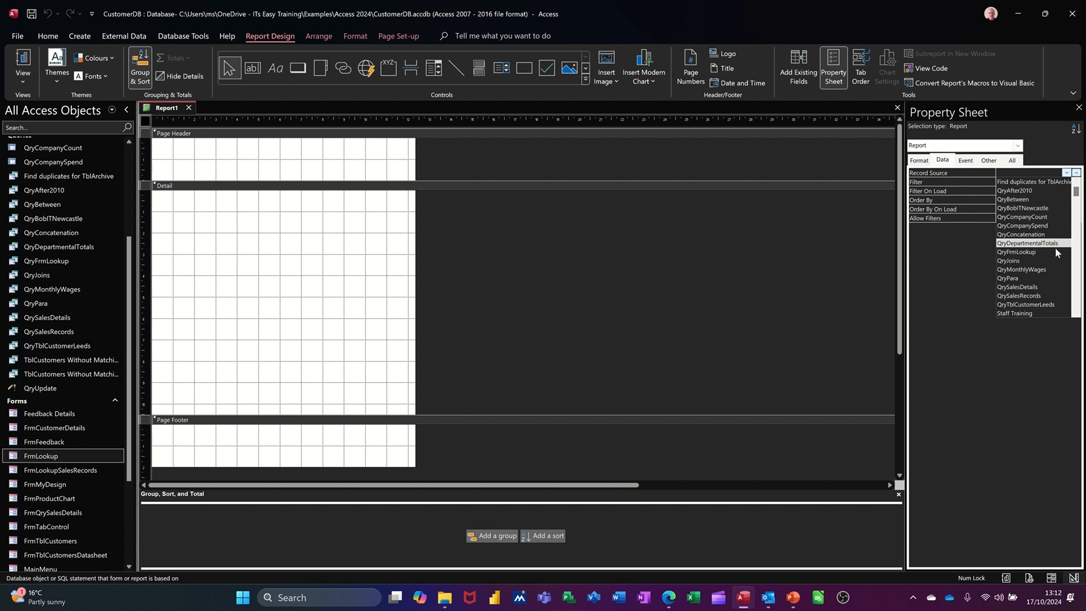
{"action": "left_click", "coordinate": [1019, 287]}
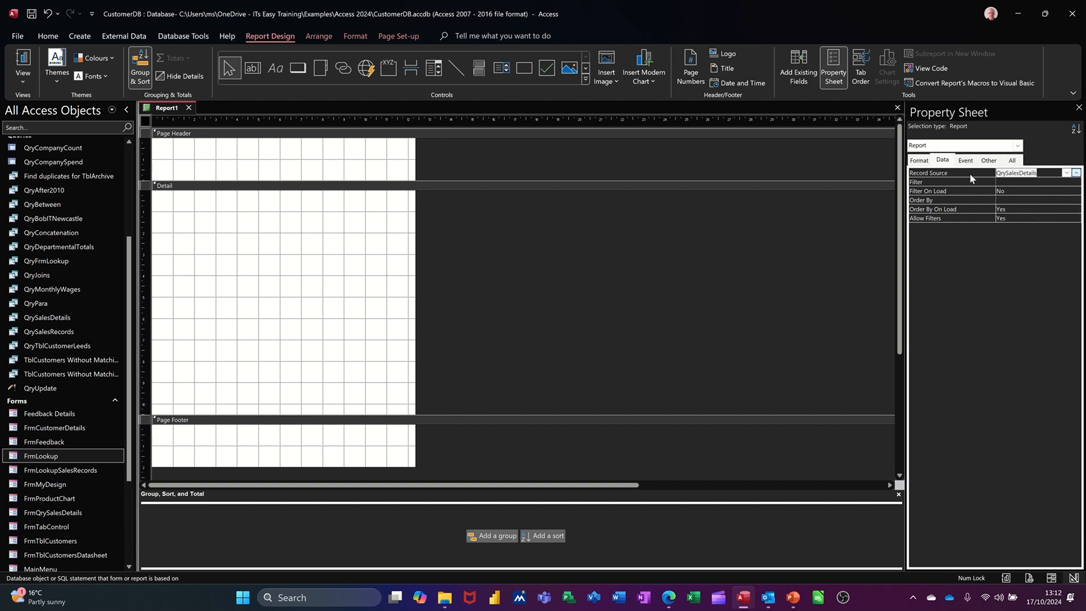
{"action": "left_click", "coordinate": [793, 63]}
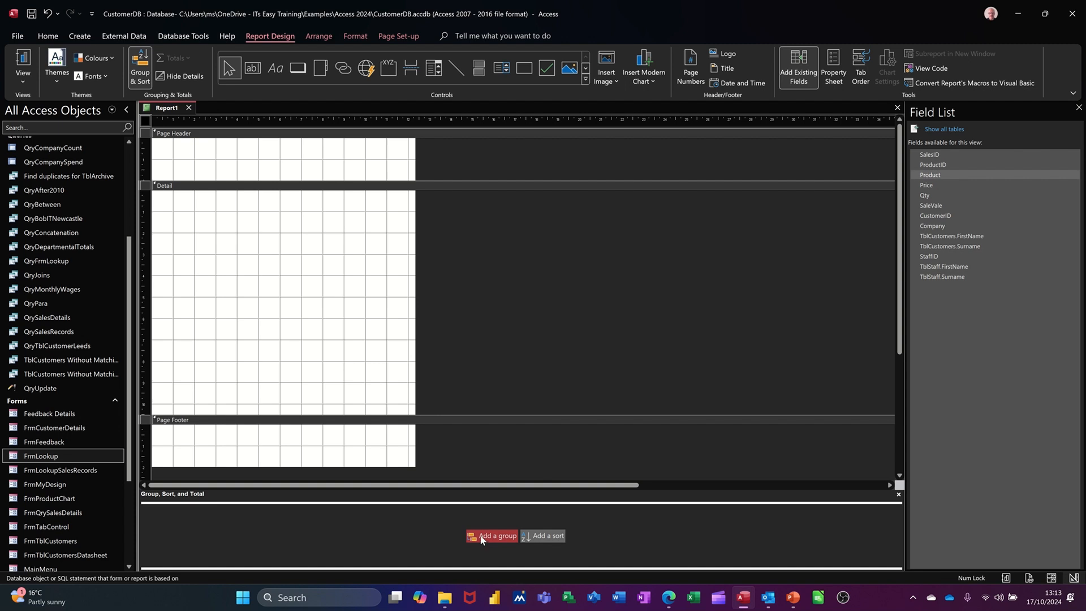
- Add a group level to the report on the Company field
{"action": "left_click", "coordinate": [140, 67]}
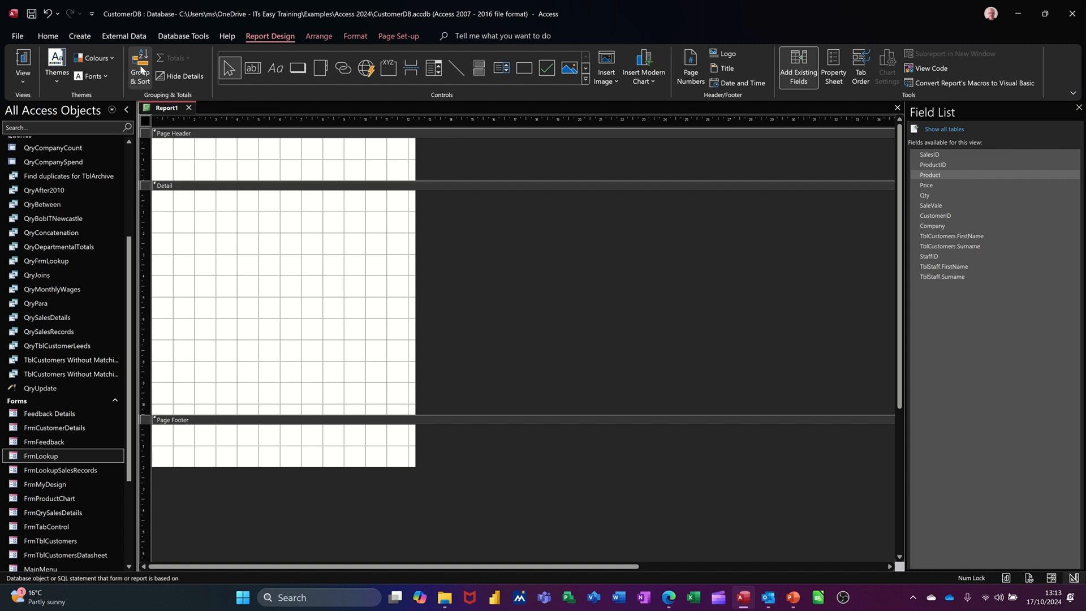
{"action": "left_click", "coordinate": [142, 69]}
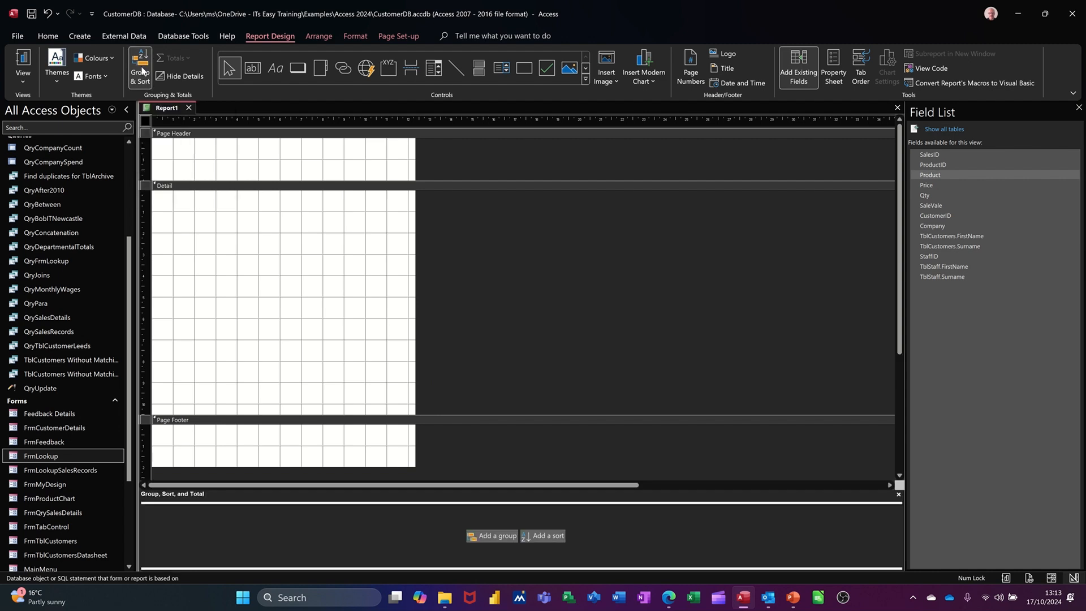
{"action": "left_click", "coordinate": [491, 537]}
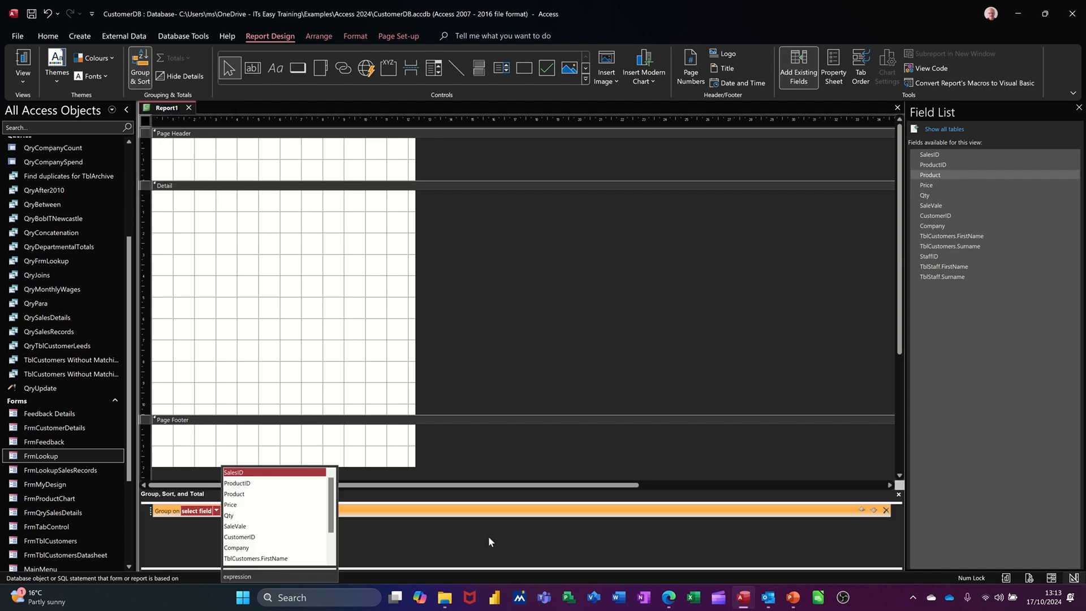
{"action": "left_click", "coordinate": [285, 536]}
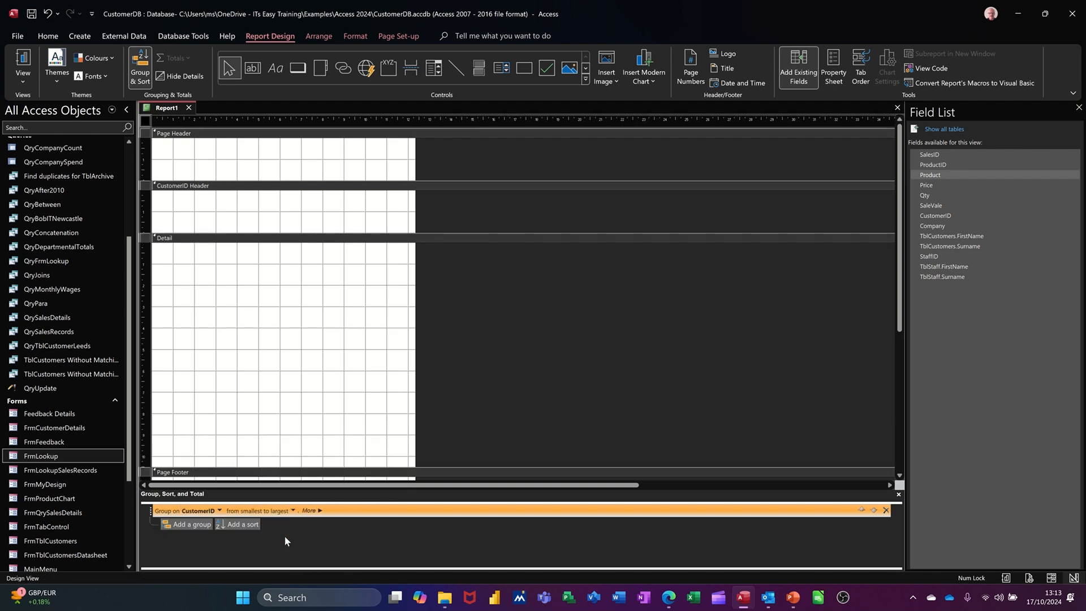
{"action": "left_click", "coordinate": [219, 511]}
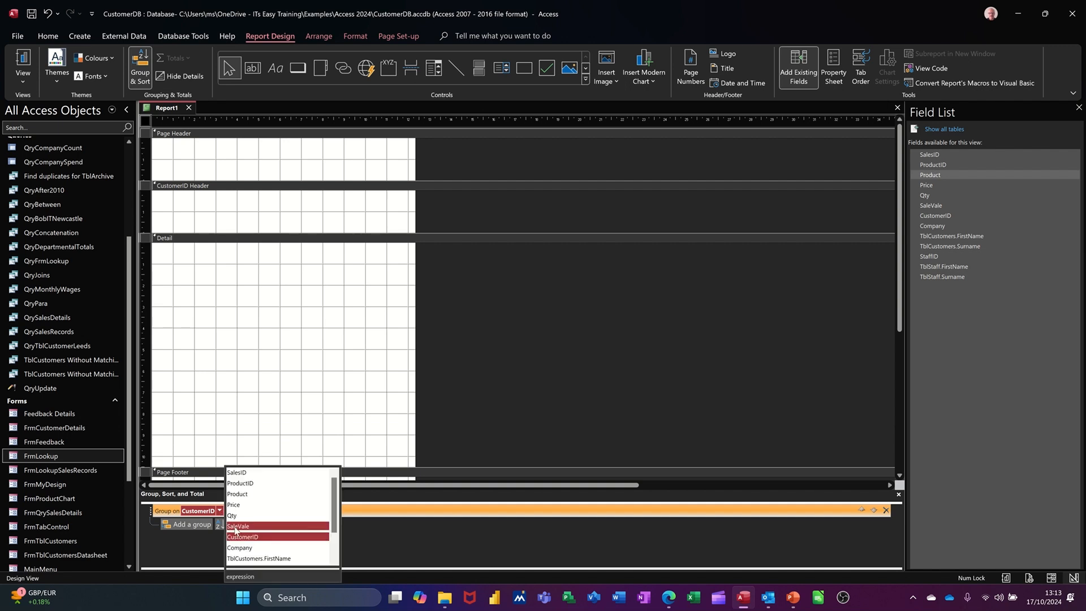
{"action": "left_click", "coordinate": [261, 547]}
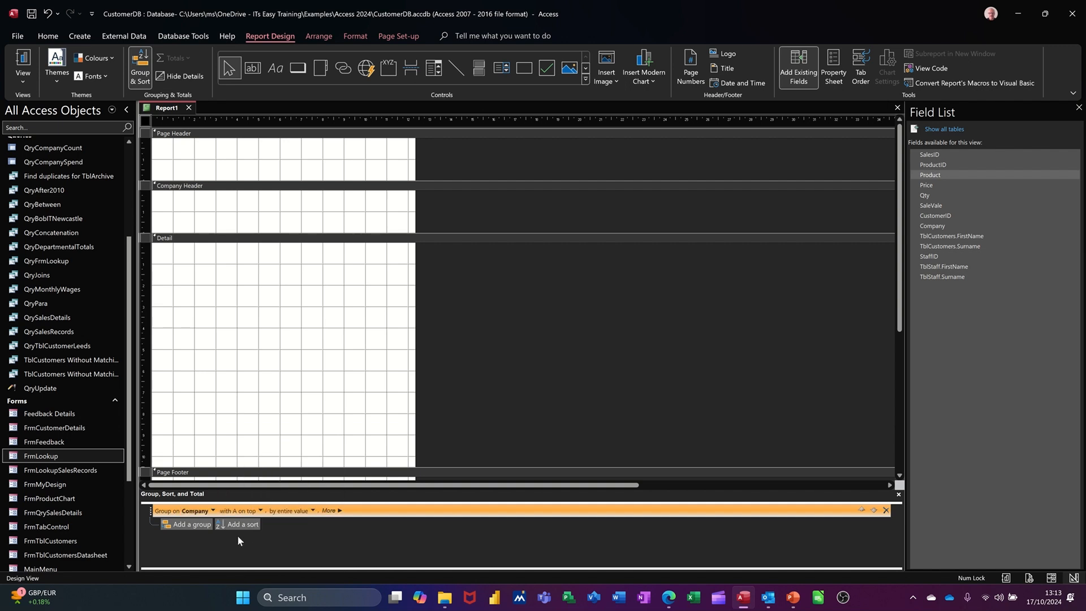
- Give the Company group a footer section and shorten the Detail section to about 3 cm high
{"action": "left_click", "coordinate": [341, 511]}
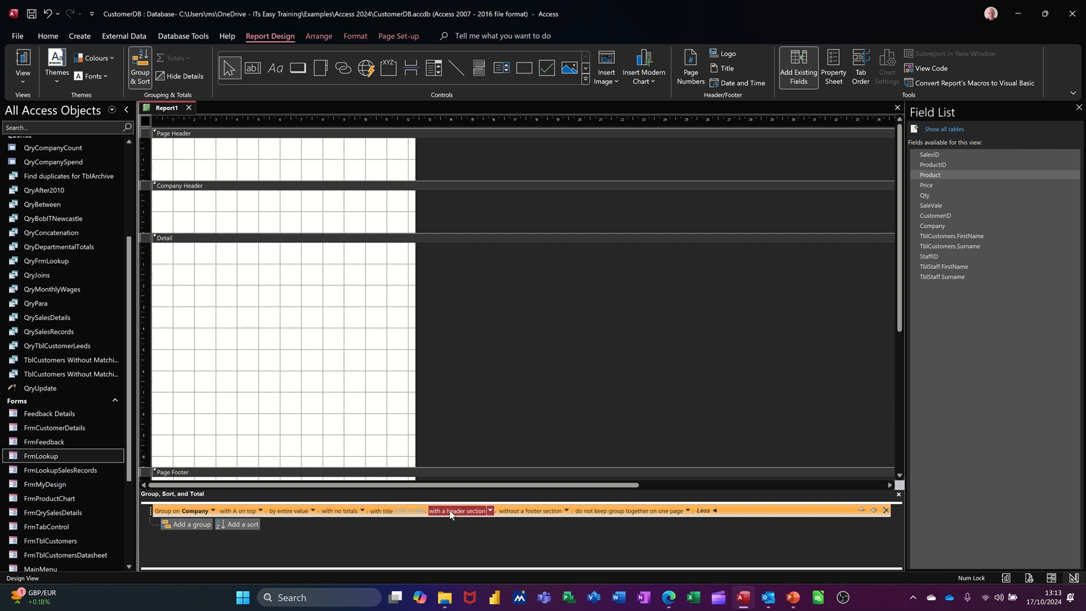
{"action": "left_click", "coordinate": [566, 511]}
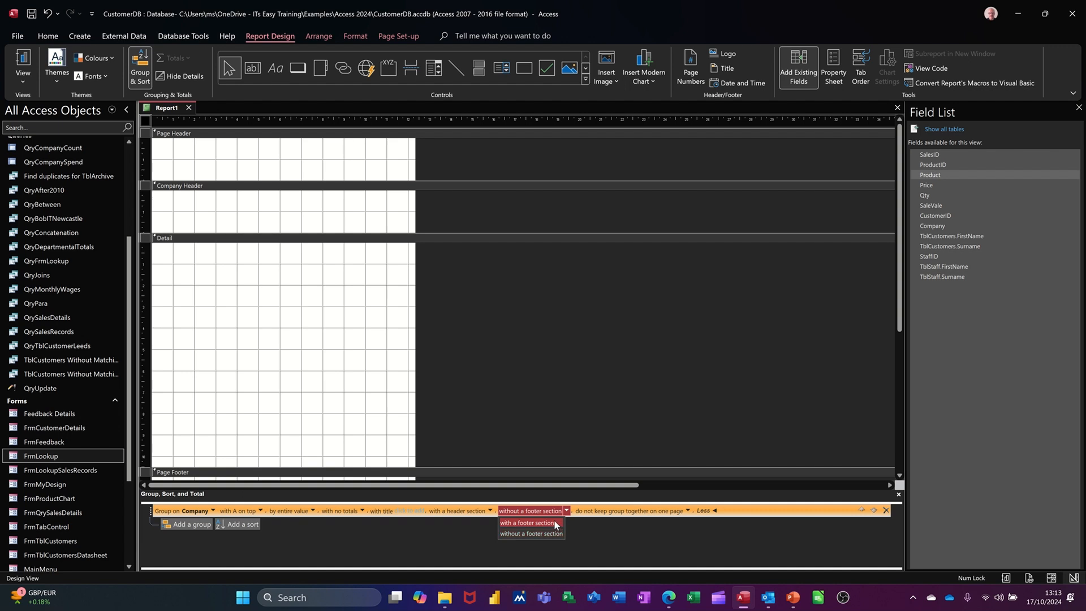
{"action": "left_click", "coordinate": [554, 521]}
{"action": "scroll", "coordinate": [539, 378], "scroll_direction": "down", "scroll_amount": 3}
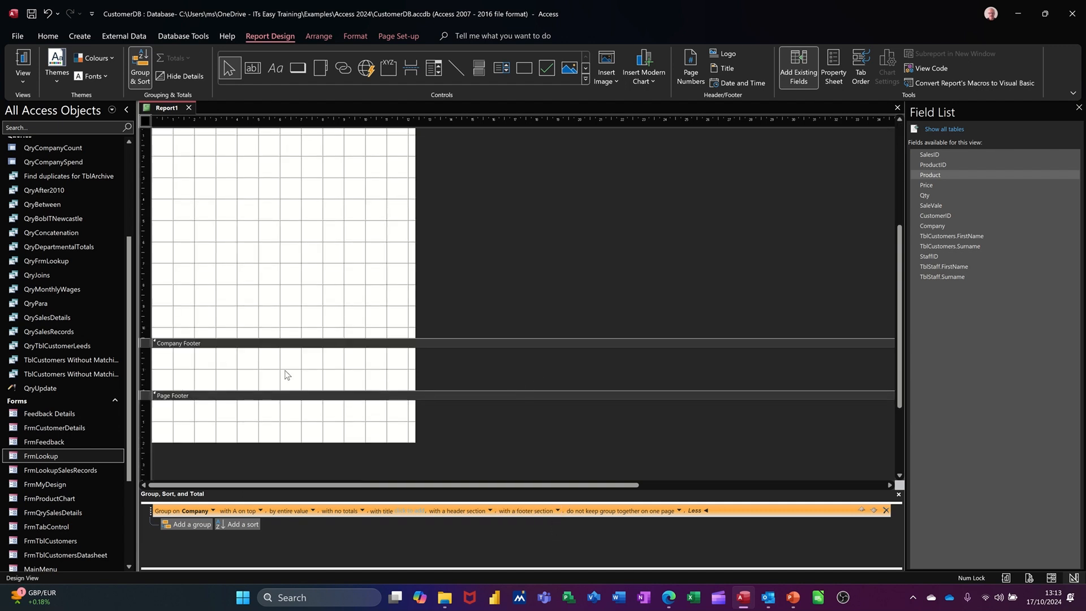
{"action": "left_click_drag", "start_coordinate": [327, 338], "coordinate": [362, 176]}
{"action": "scroll", "coordinate": [470, 226], "scroll_direction": "up", "scroll_amount": 4}
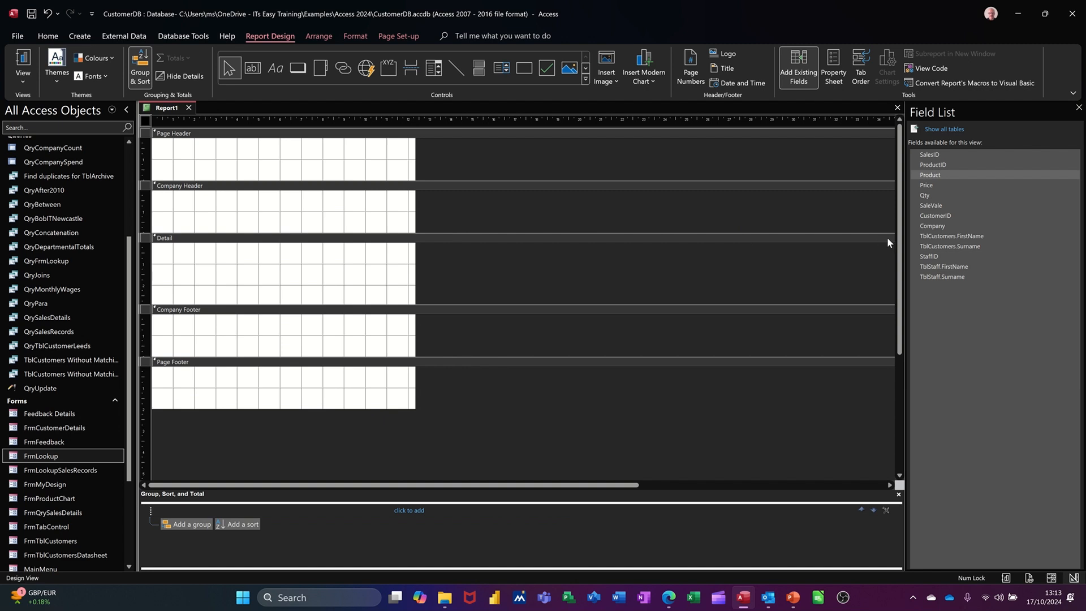
- Place the Company field in the Company Header, set its font size to 18 and enlarge the text box to fit
{"action": "left_click_drag", "start_coordinate": [934, 228], "coordinate": [768, 219]}
{"action": "left_click_drag", "start_coordinate": [469, 215], "coordinate": [262, 196]}
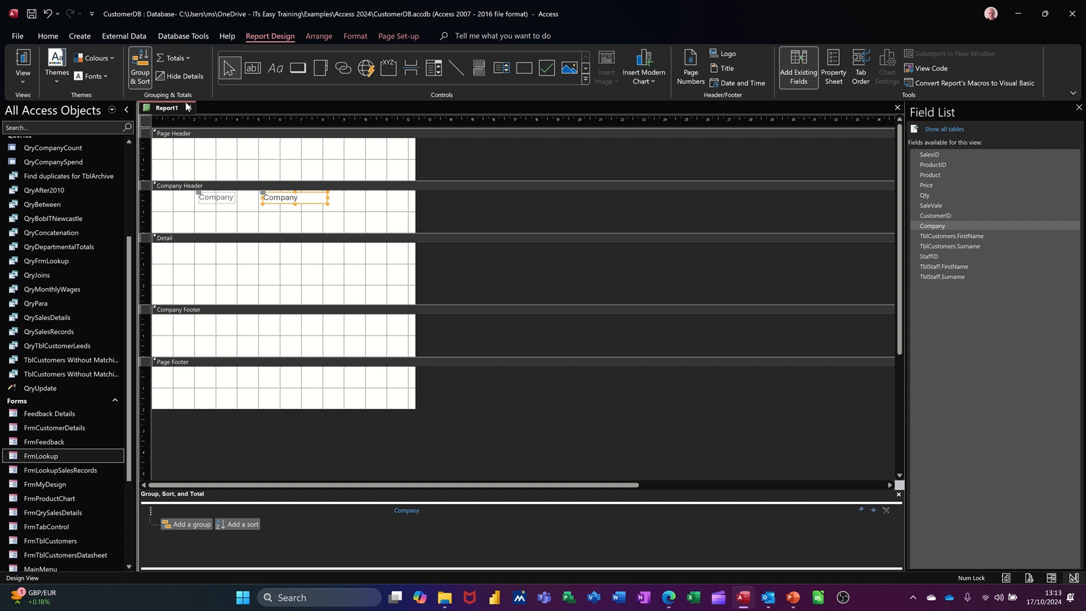
{"action": "left_click", "coordinate": [356, 36]}
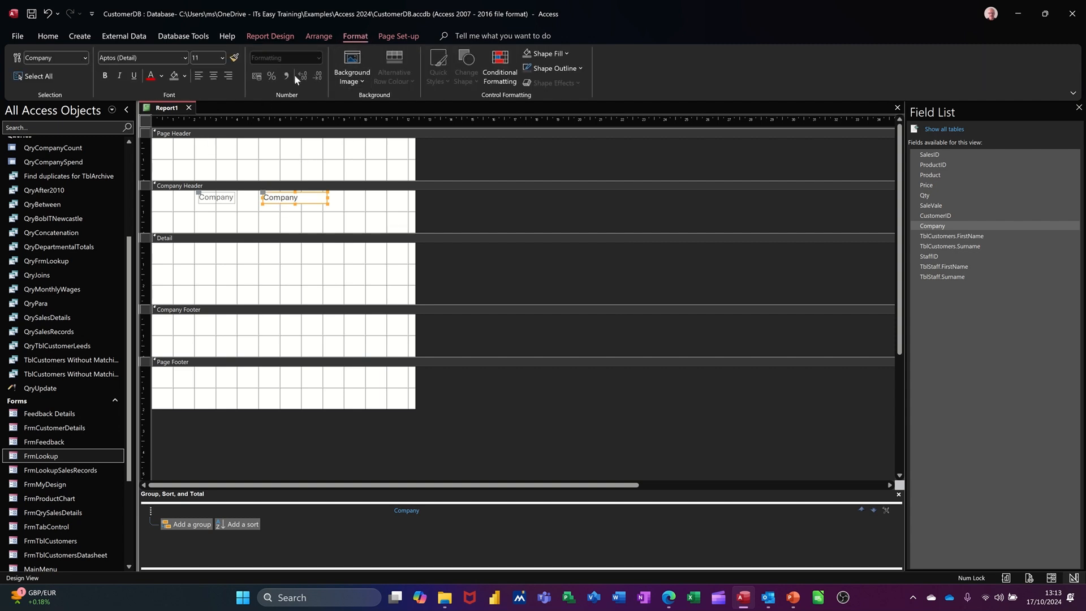
{"action": "left_click", "coordinate": [223, 58]}
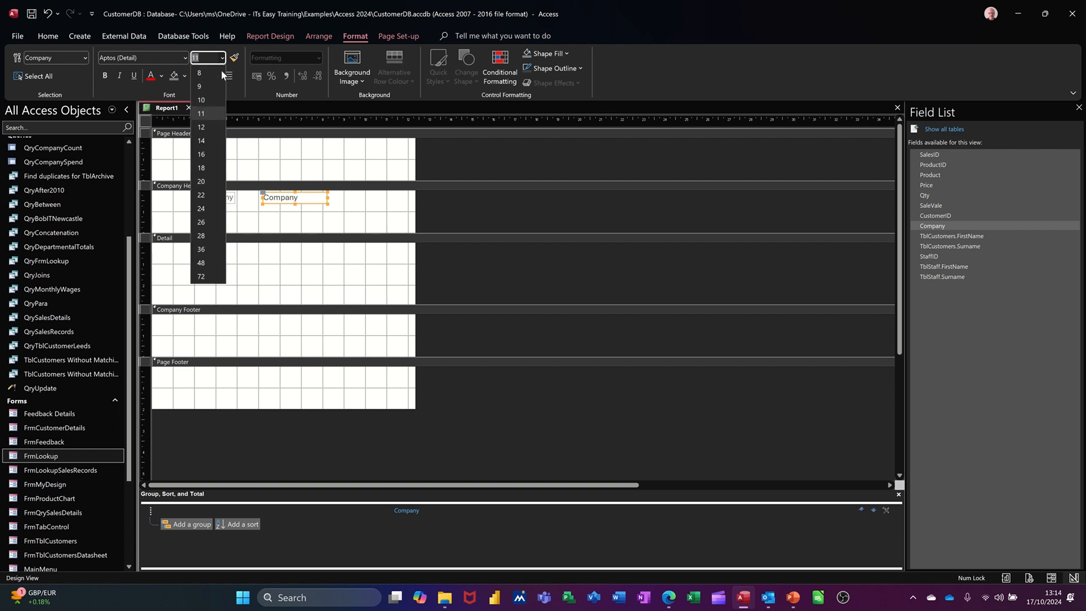
{"action": "left_click", "coordinate": [205, 168]}
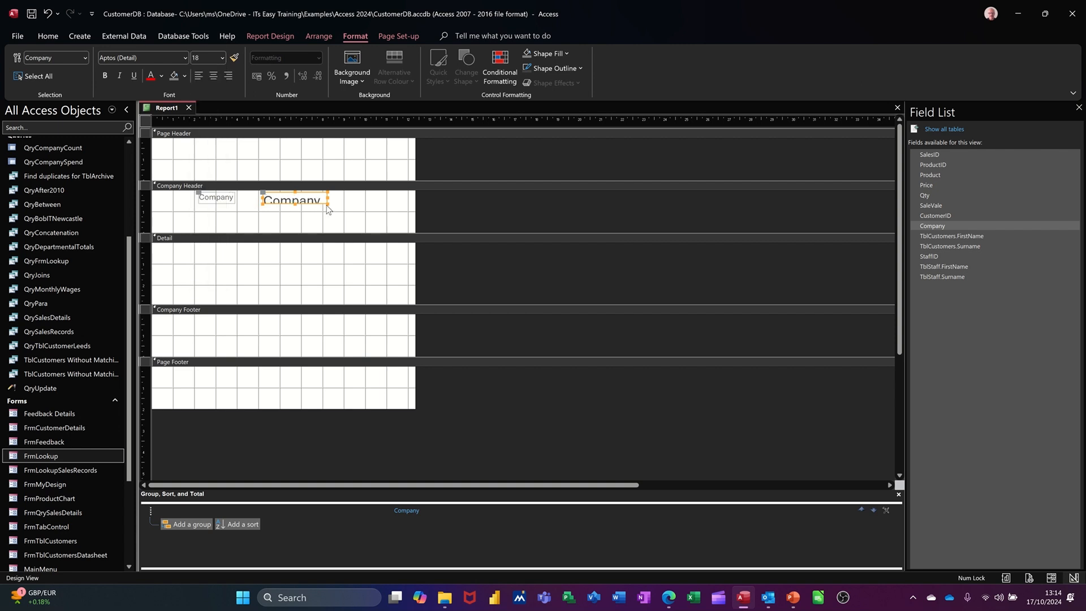
{"action": "left_click_drag", "start_coordinate": [328, 202], "coordinate": [361, 221]}
- Delete the Company field's label and move its text box to the upper-left corner of the Company Header
{"action": "left_click", "coordinate": [226, 205]}
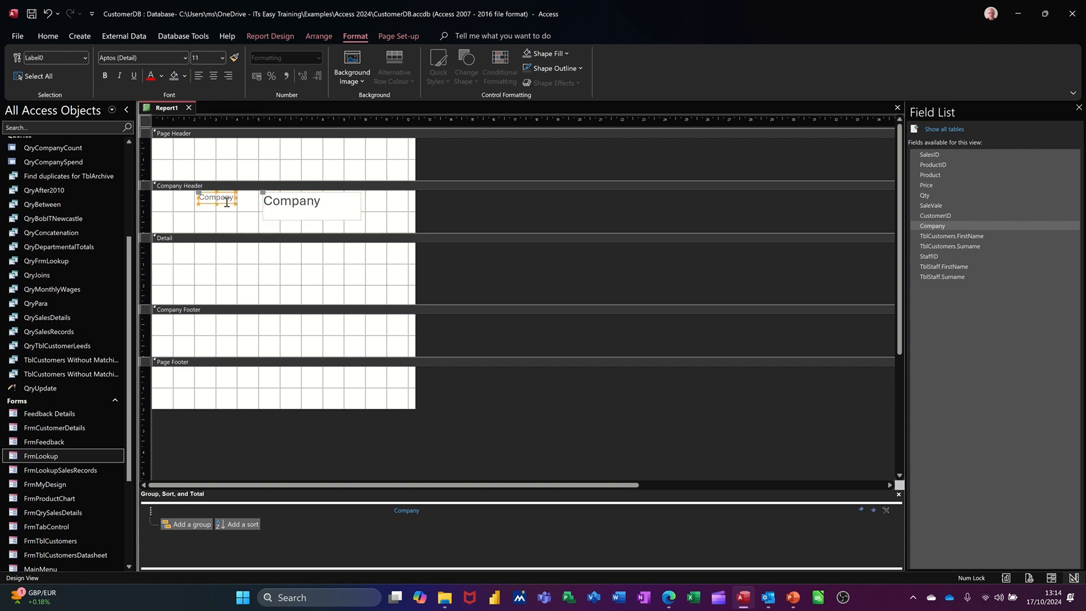
{"action": "key", "text": "Delete"}
{"action": "left_click_drag", "start_coordinate": [332, 210], "coordinate": [222, 204]}
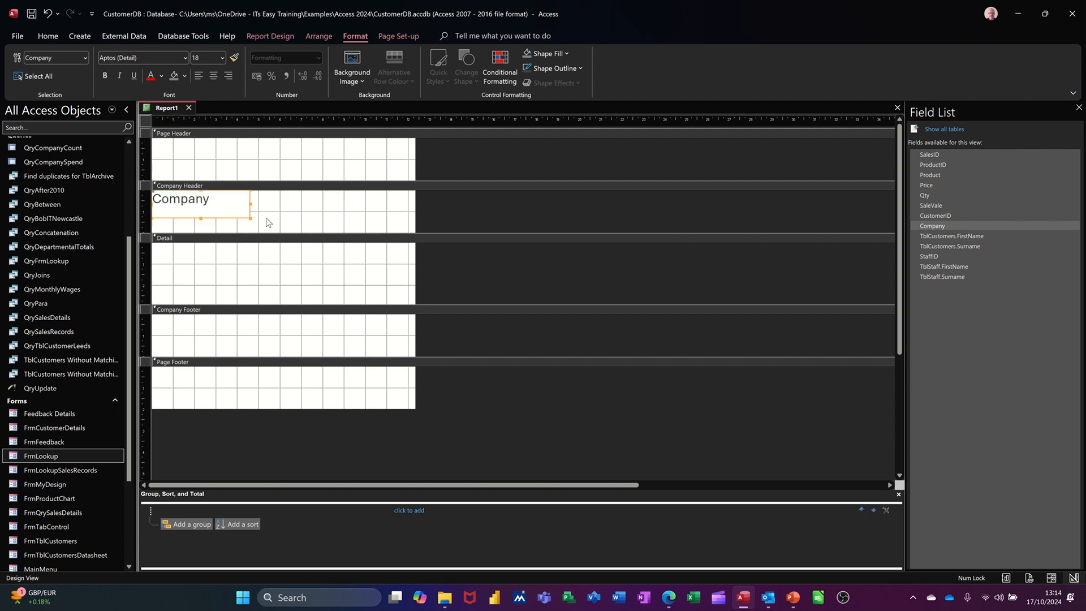
- Check the company headings in Report View and return the report to Design View
{"action": "left_click", "coordinate": [248, 33]}
{"action": "left_click", "coordinate": [23, 62]}
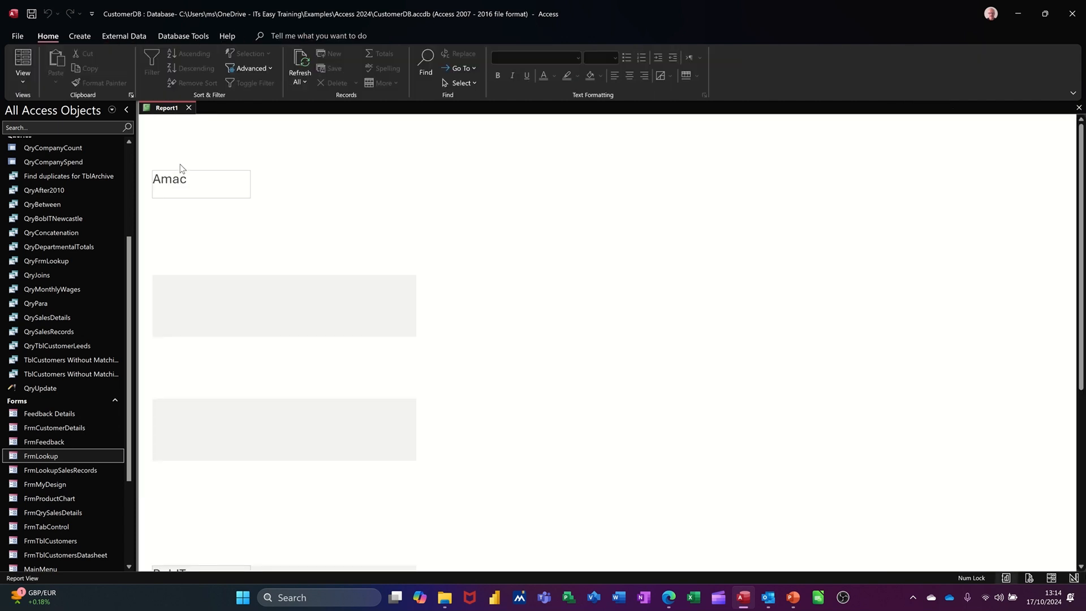
{"action": "scroll", "coordinate": [254, 202], "scroll_direction": "down", "scroll_amount": 4}
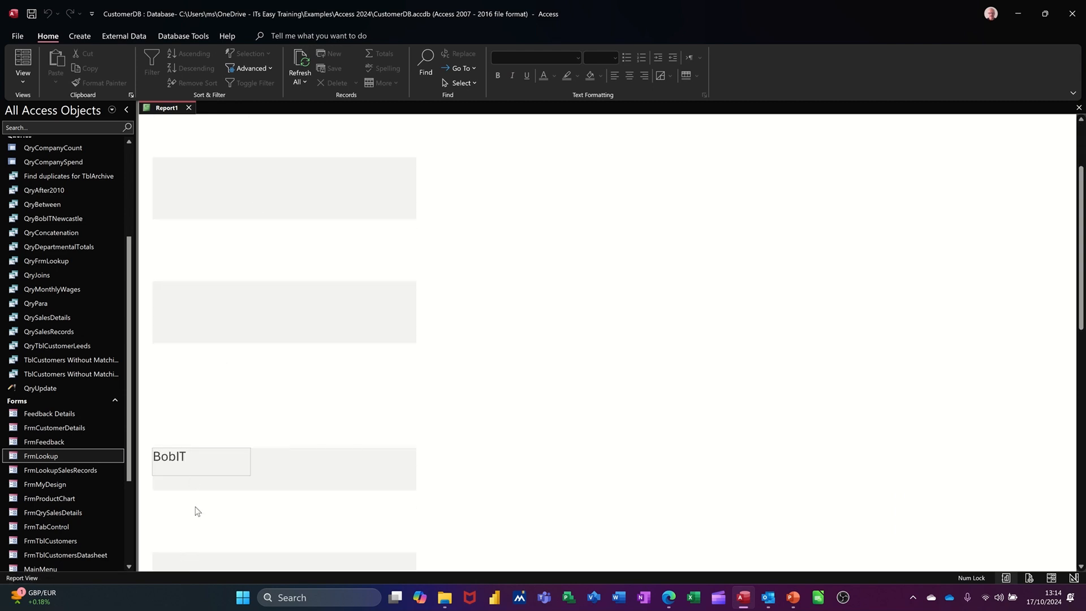
{"action": "scroll", "coordinate": [234, 446], "scroll_direction": "up", "scroll_amount": 3}
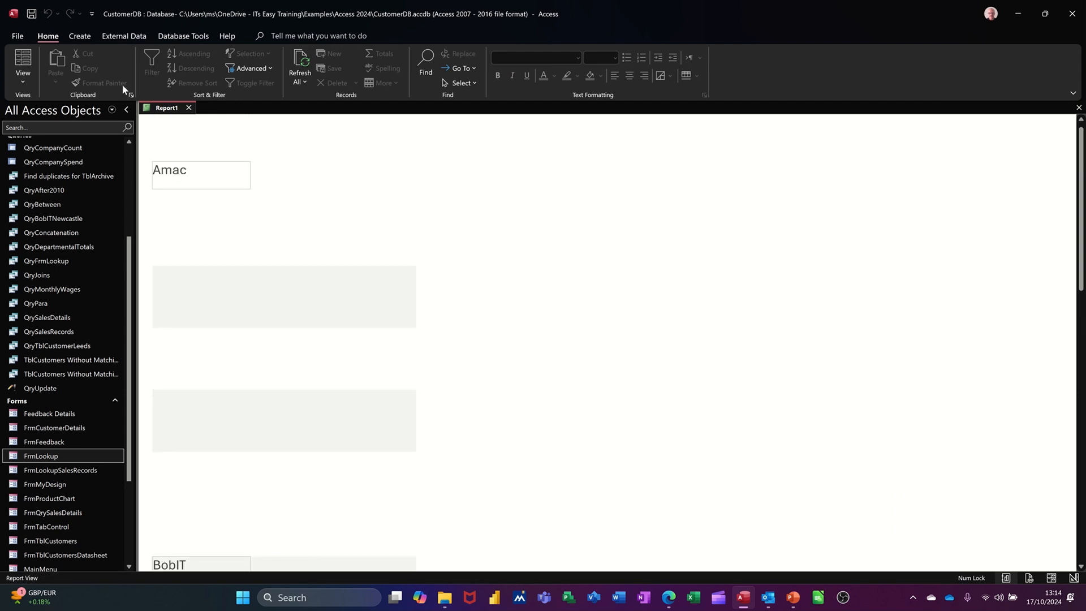
{"action": "left_click", "coordinate": [22, 81]}
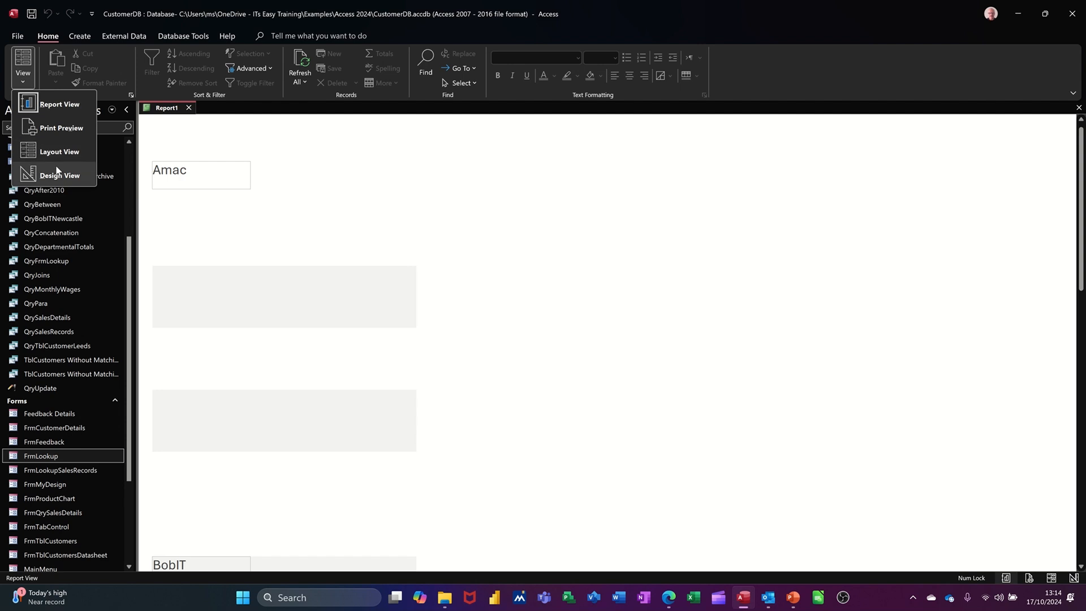
{"action": "left_click", "coordinate": [58, 174]}
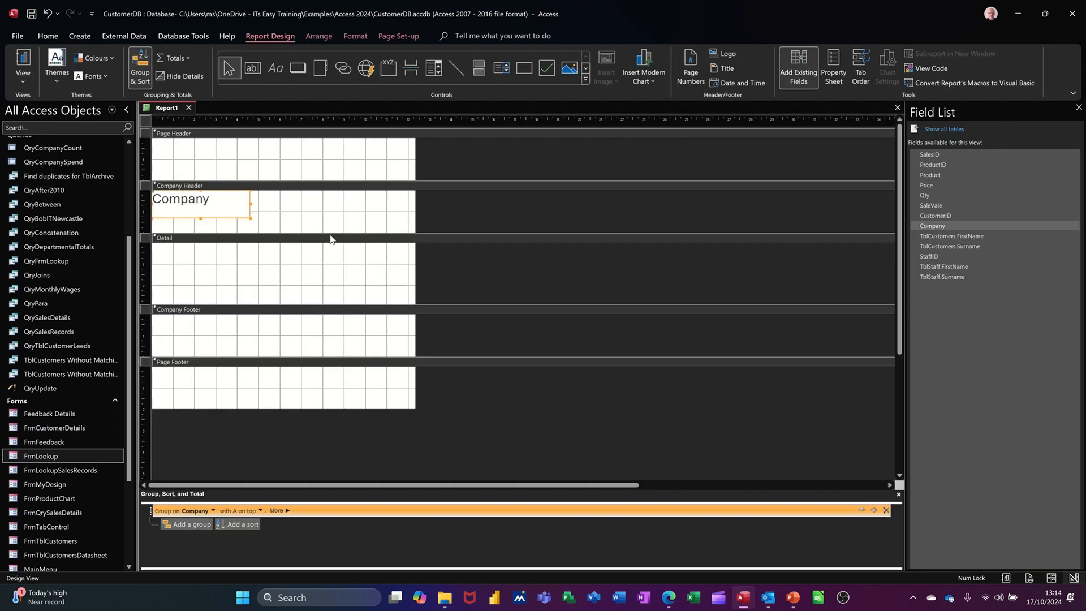
- Shorten the Company Header to its text box's height and place the Product field, without its label, at the top of the Detail section
{"action": "left_click_drag", "start_coordinate": [330, 232], "coordinate": [328, 221]}
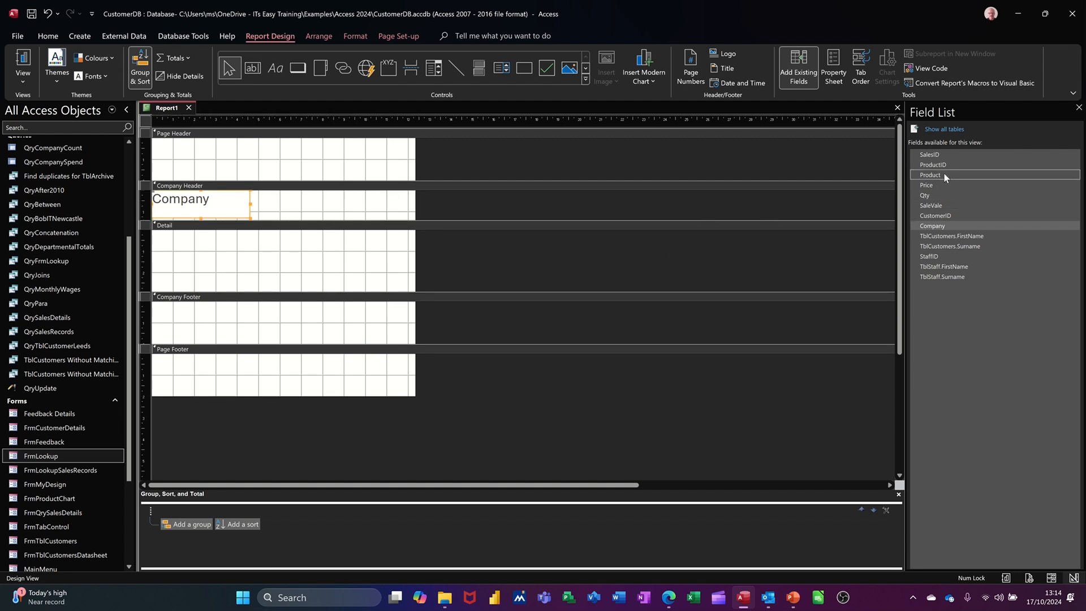
{"action": "left_click_drag", "start_coordinate": [944, 175], "coordinate": [826, 197]}
{"action": "left_click_drag", "start_coordinate": [493, 280], "coordinate": [225, 241]}
{"action": "left_click", "coordinate": [191, 246]}
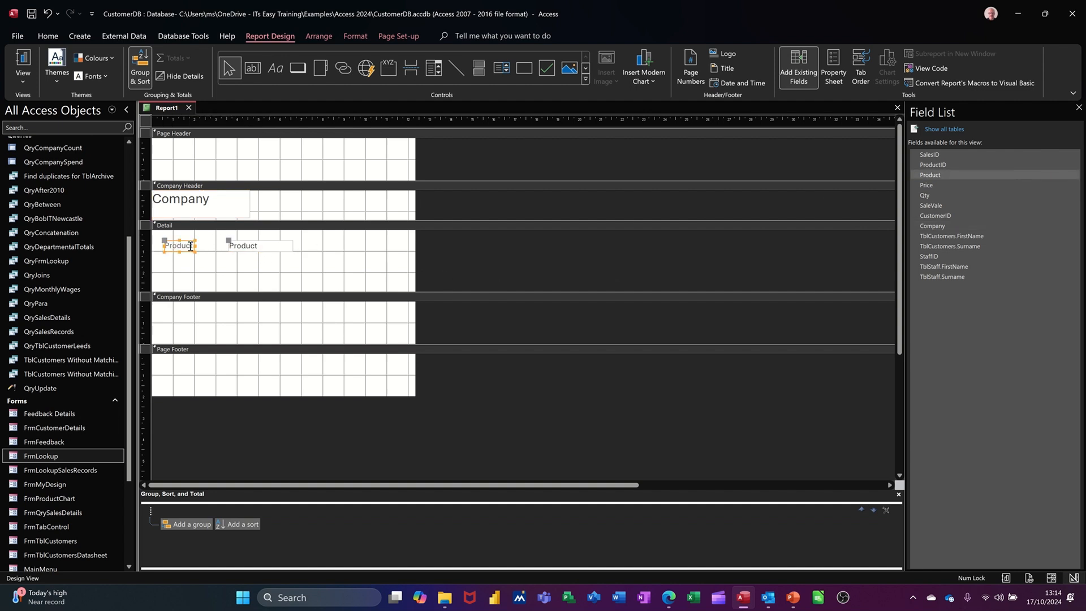
{"action": "key", "text": "Delete"}
{"action": "left_click_drag", "start_coordinate": [253, 248], "coordinate": [220, 233]}
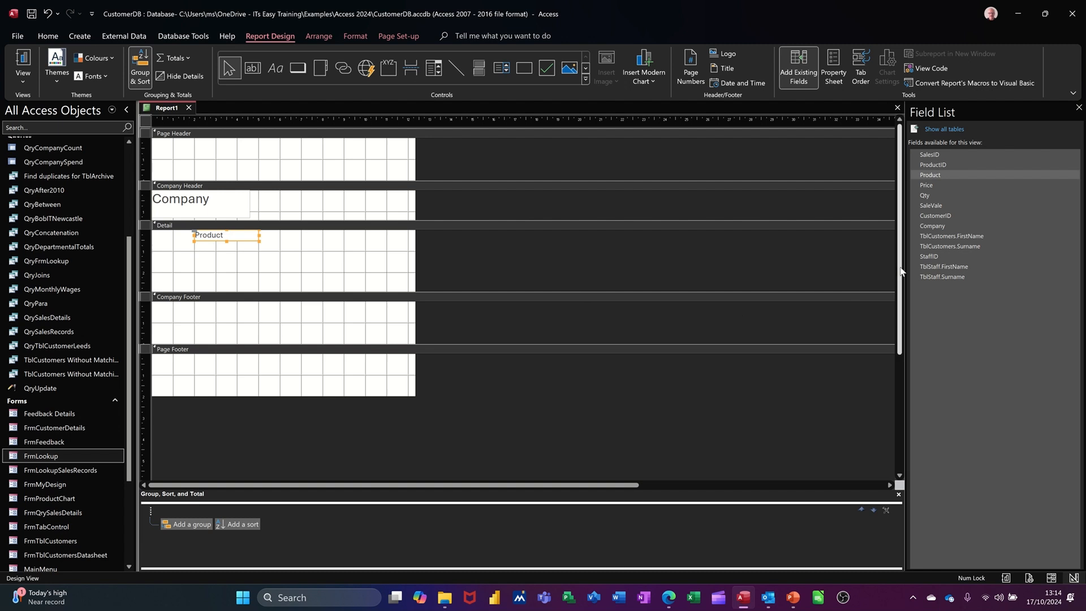
- Place the SaleVale field, without its label, beside Product at the top of the Detail section and display the report in Report View
{"action": "left_click", "coordinate": [946, 206]}
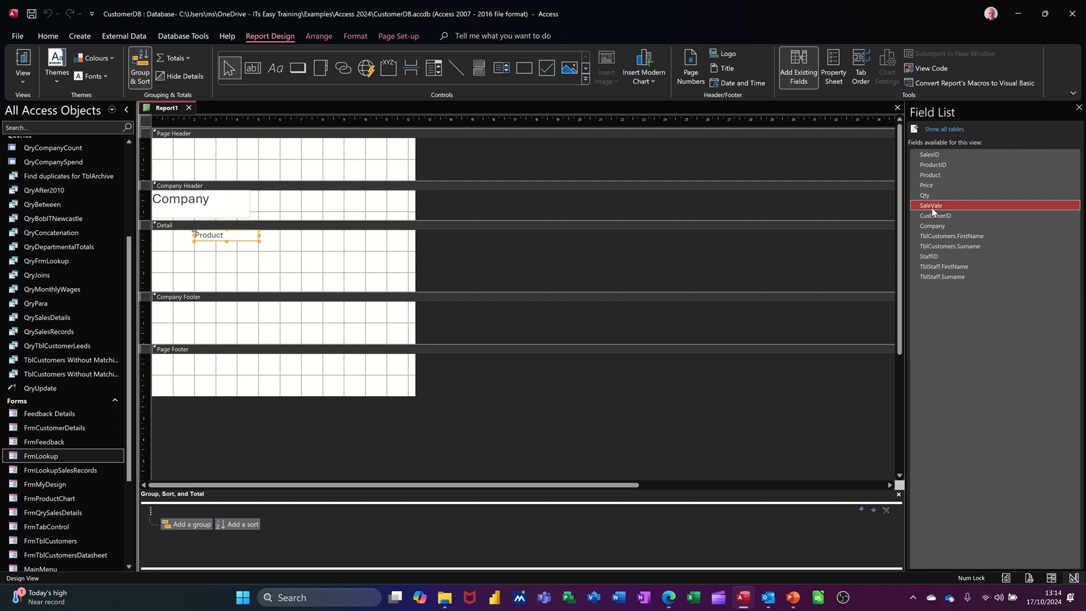
{"action": "left_click_drag", "start_coordinate": [950, 207], "coordinate": [863, 216]}
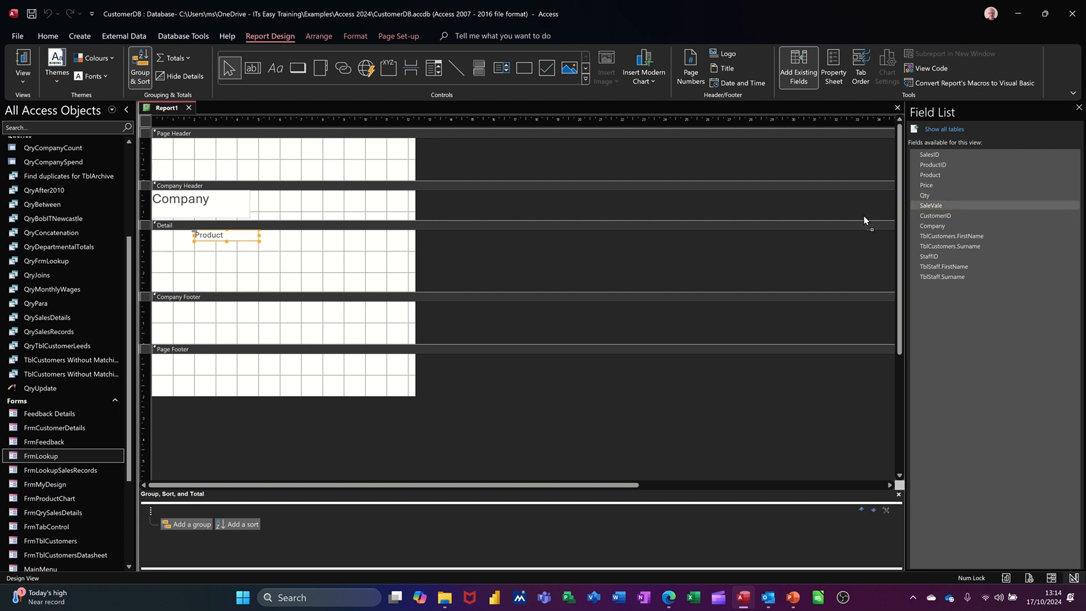
{"action": "left_click_drag", "start_coordinate": [483, 269], "coordinate": [387, 234]}
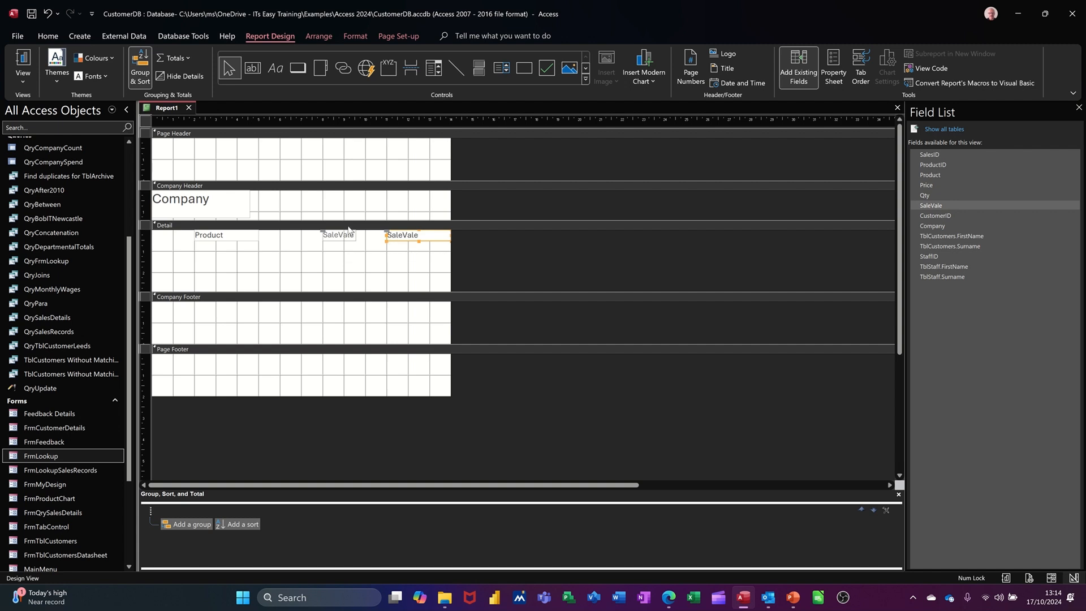
{"action": "left_click", "coordinate": [343, 236]}
{"action": "key", "text": "Delete"}
{"action": "left_click", "coordinate": [385, 236]}
{"action": "left_click_drag", "start_coordinate": [385, 236], "coordinate": [320, 230]}
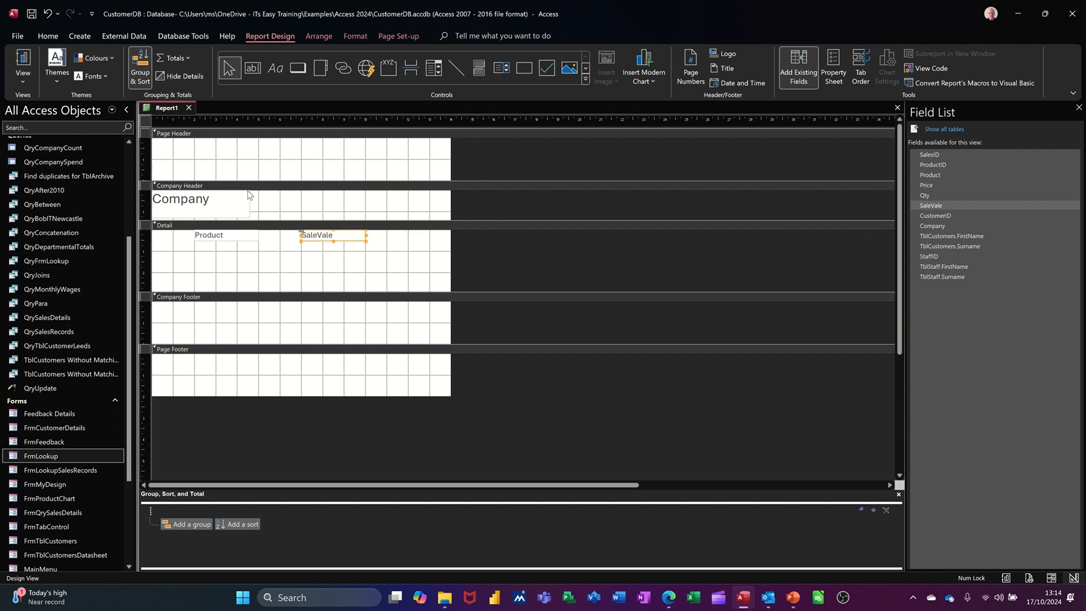
{"action": "left_click", "coordinate": [26, 60]}
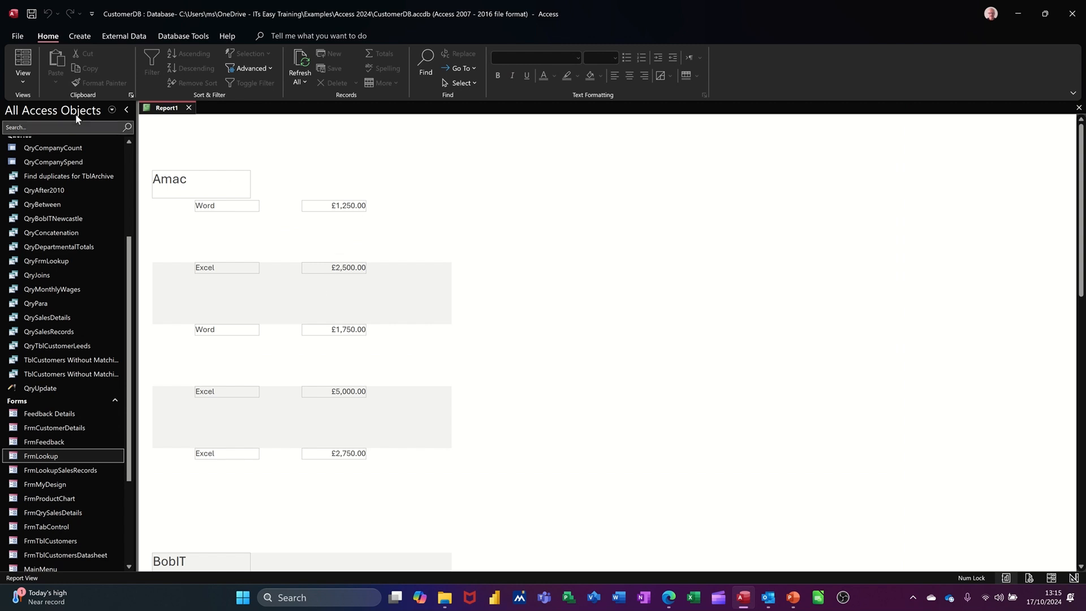
- Return the report to Design View and slightly shorten the Detail section
{"action": "left_click", "coordinate": [25, 81]}
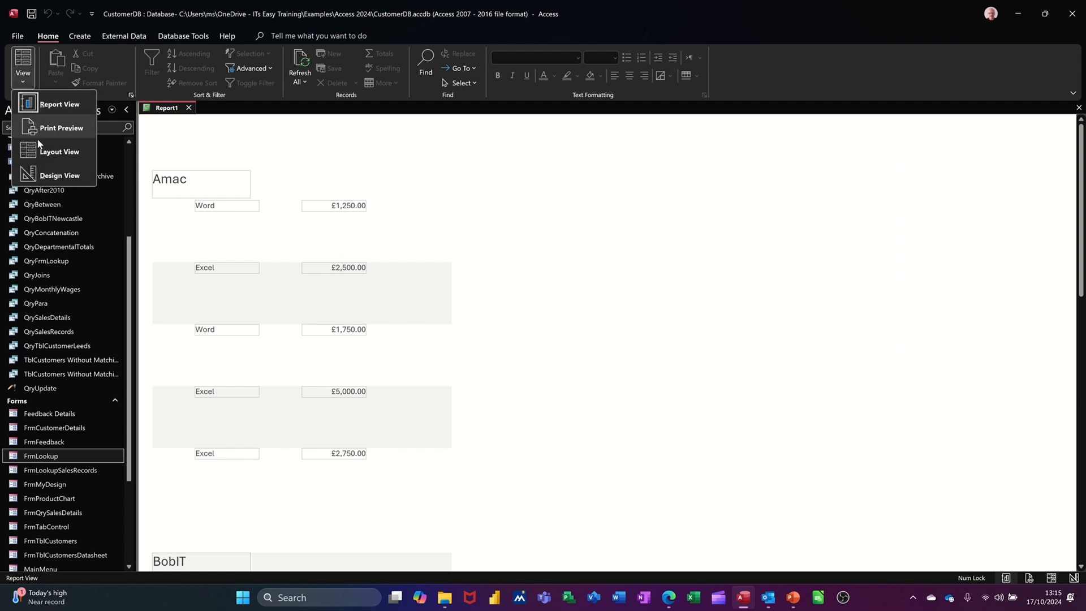
{"action": "left_click", "coordinate": [43, 178]}
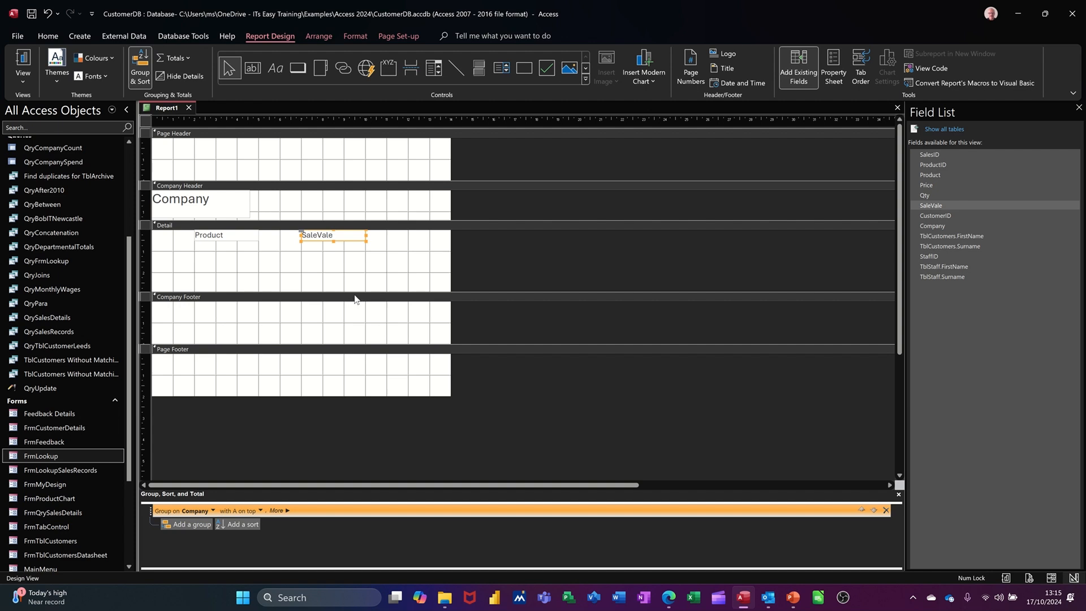
{"action": "left_click_drag", "start_coordinate": [355, 292], "coordinate": [354, 281]}
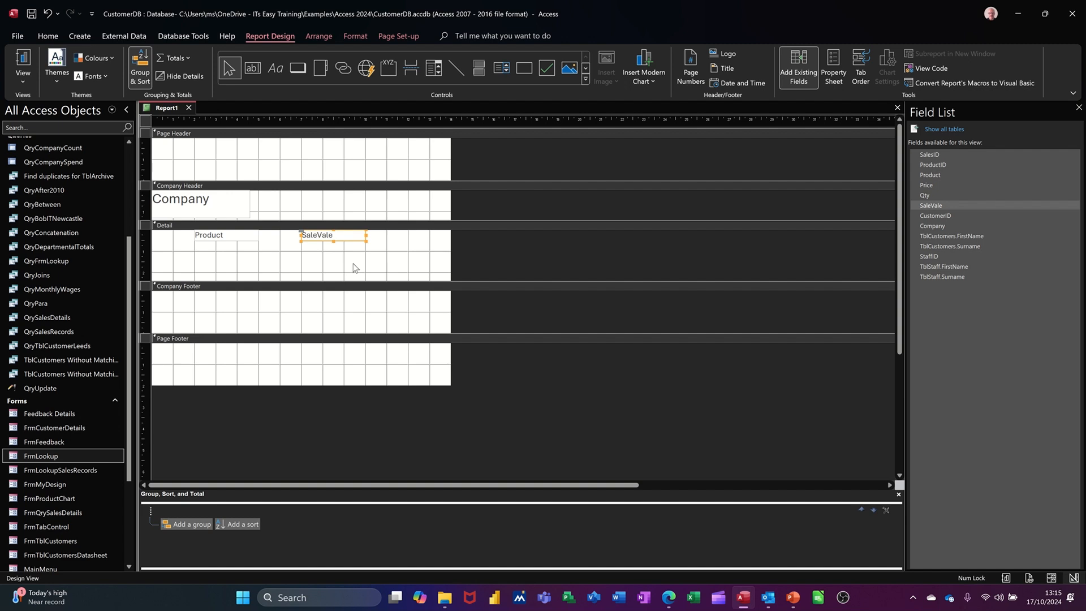
- Add a text box below SaleVale in the Detail section with the formula =Sum([salevale])
{"action": "left_click", "coordinate": [252, 68]}
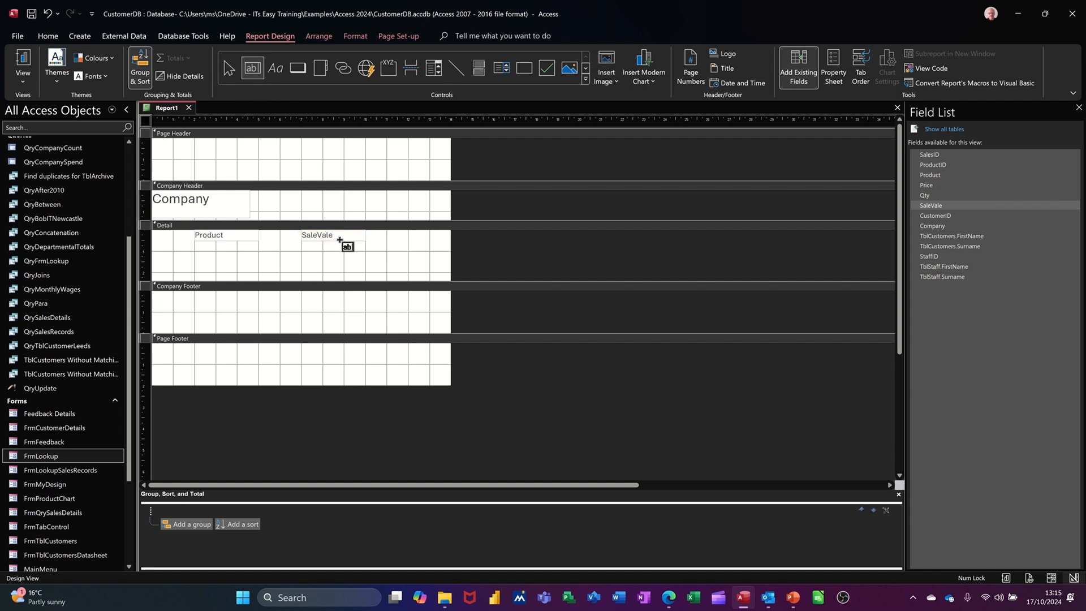
{"action": "left_click_drag", "start_coordinate": [297, 248], "coordinate": [419, 268]}
{"action": "type", "text": "=sum("}
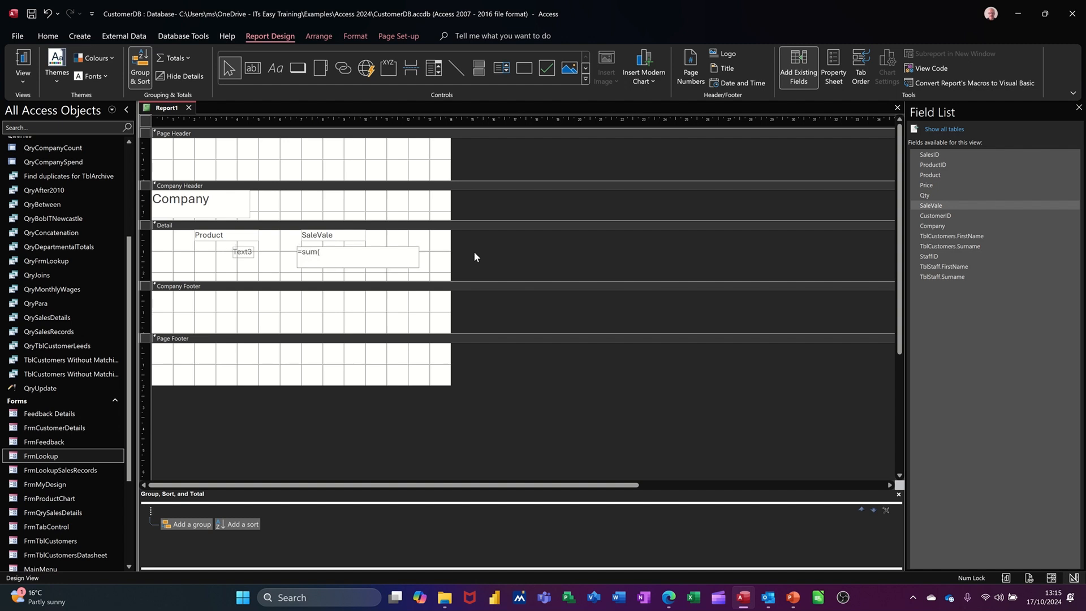
{"action": "type", "text": "["}
{"action": "type", "text": "salevale]"}
{"action": "left_click", "coordinate": [399, 252]}
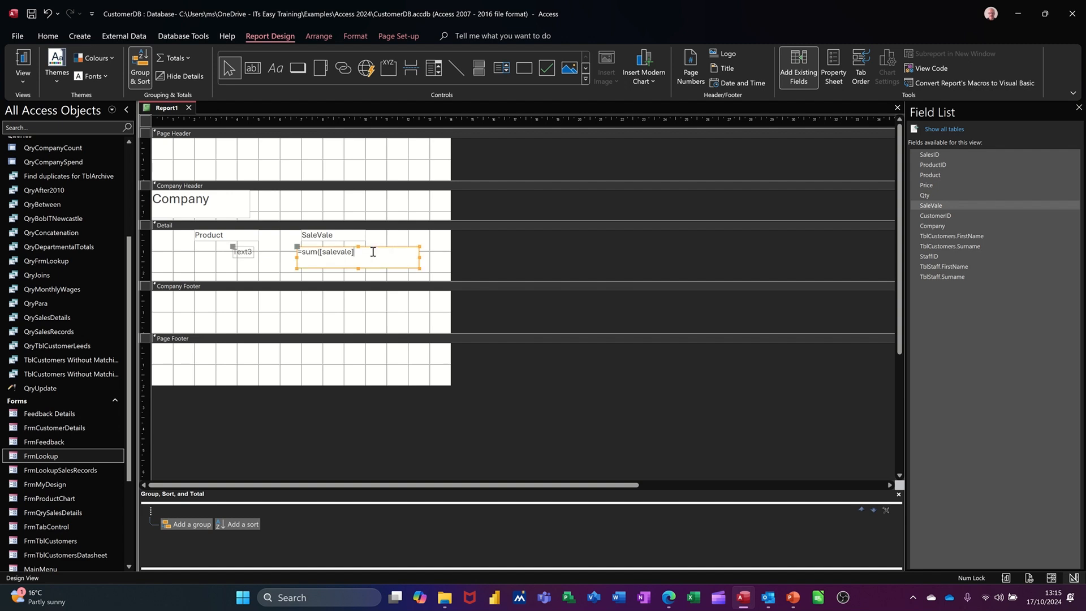
{"action": "type", "text": ")"}
{"action": "left_click", "coordinate": [289, 268]}
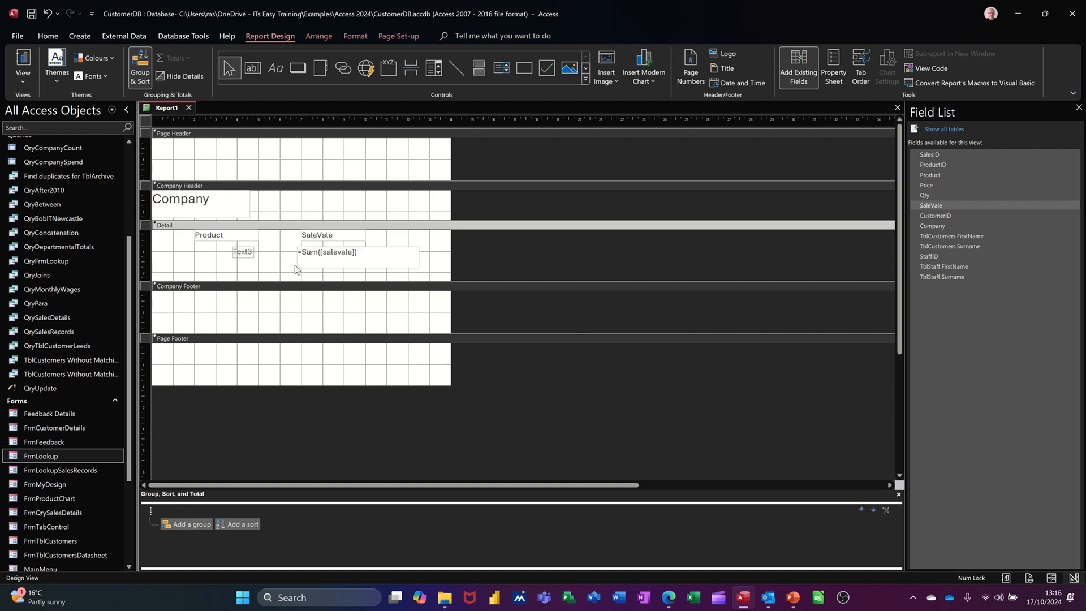
- Check the sum text box's result in Report View and return the report to Design View
{"action": "left_click", "coordinate": [25, 61]}
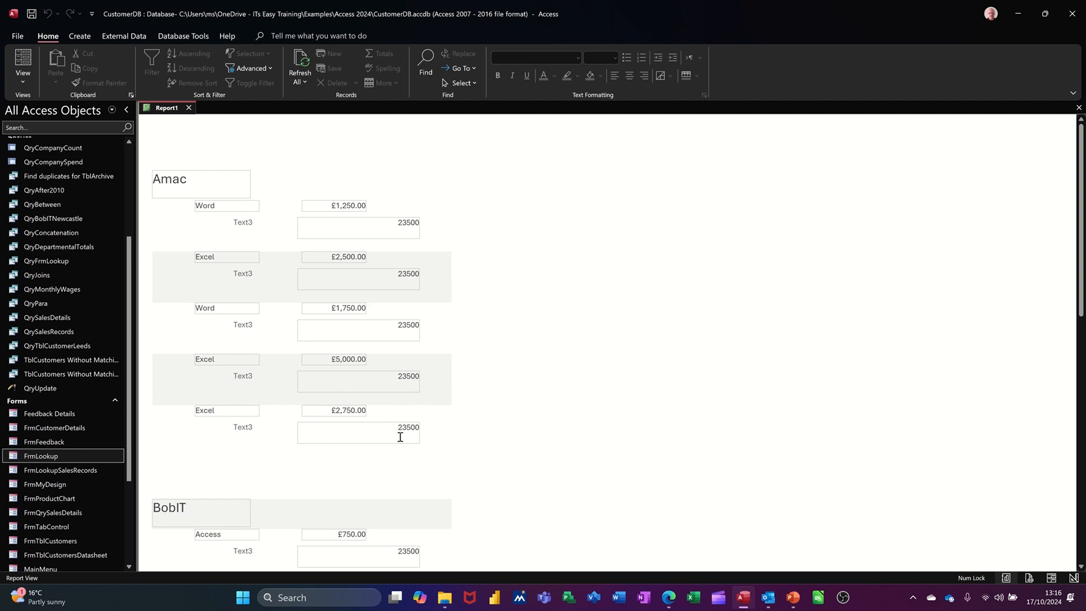
{"action": "left_click", "coordinate": [26, 85]}
{"action": "left_click", "coordinate": [48, 178]}
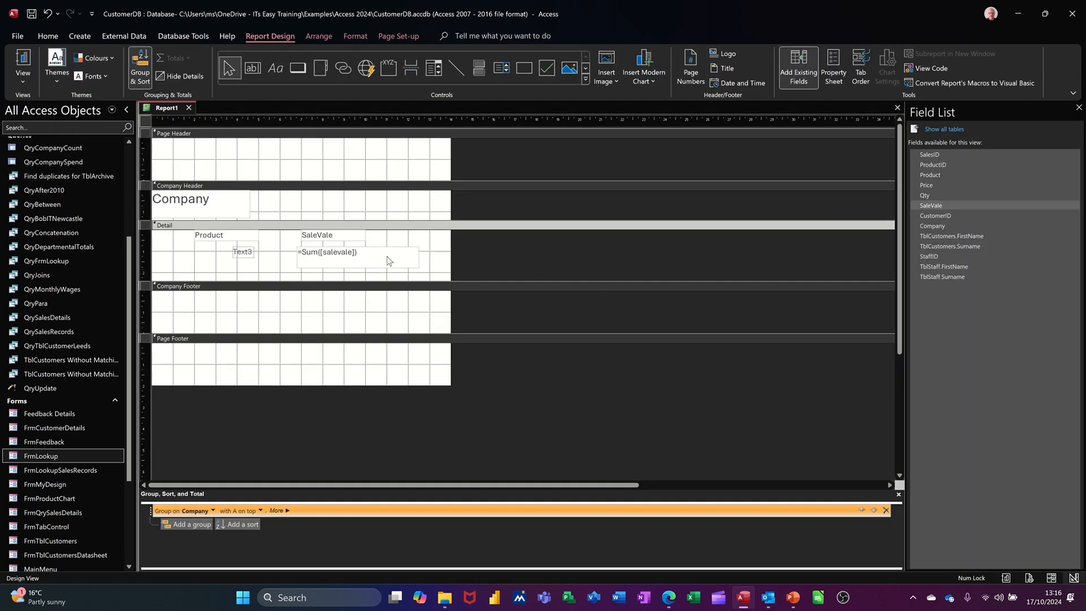
- Format the sum text box as Currency and resize it to about 3.8 cm wide and 0.9 cm high
{"action": "left_click", "coordinate": [401, 254]}
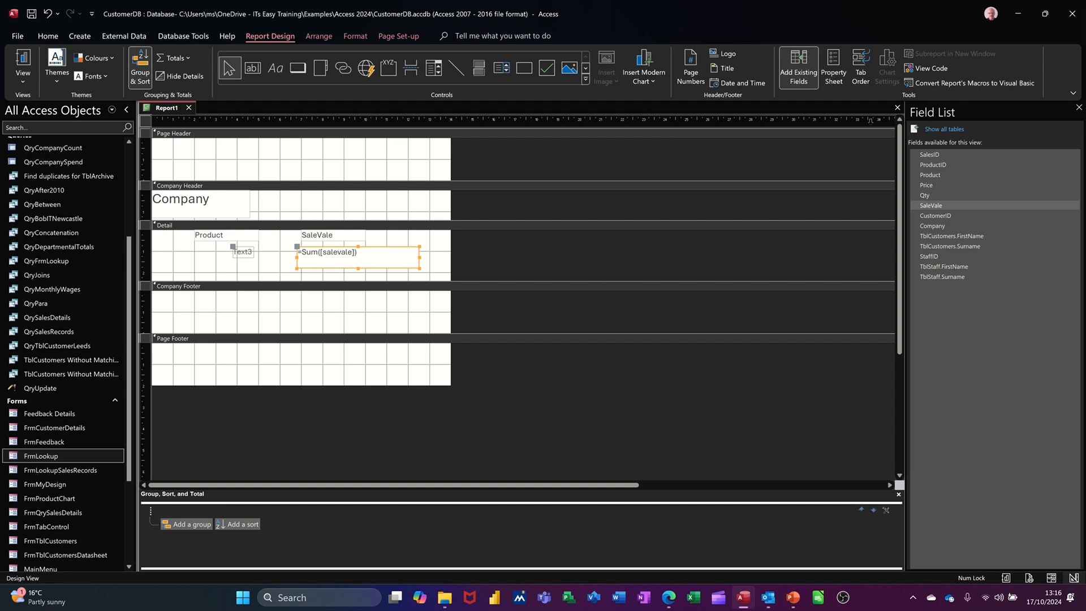
{"action": "left_click", "coordinate": [834, 68]}
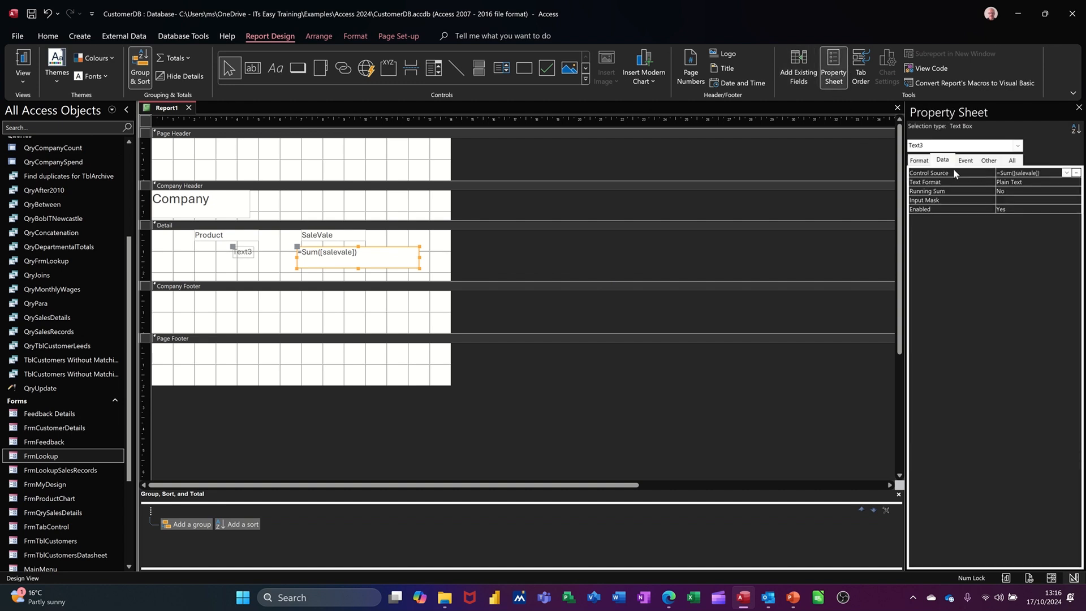
{"action": "left_click", "coordinate": [919, 161]}
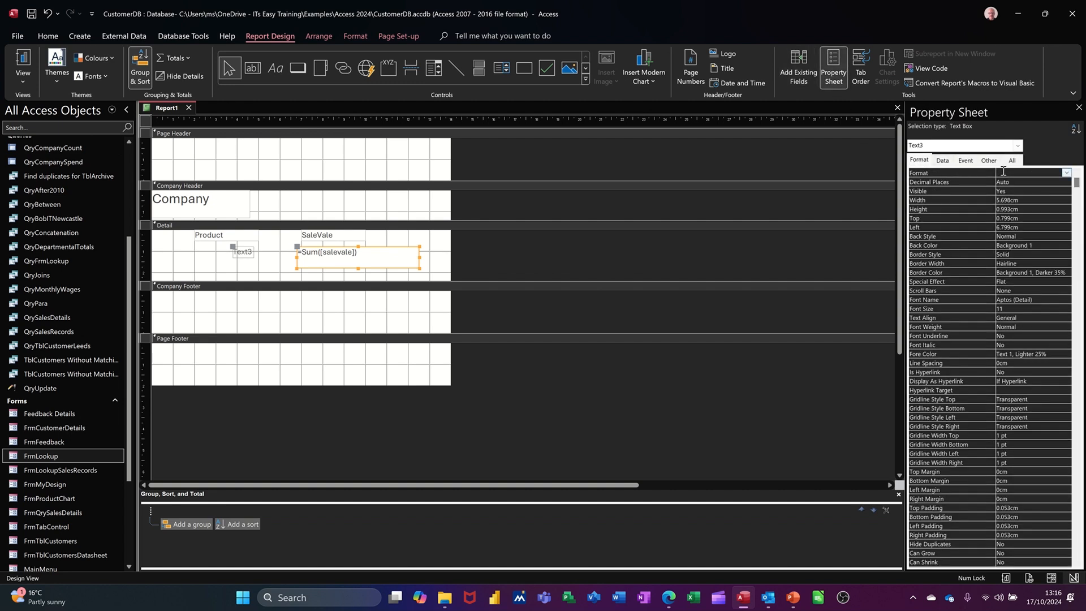
{"action": "type", "text": "cy"}
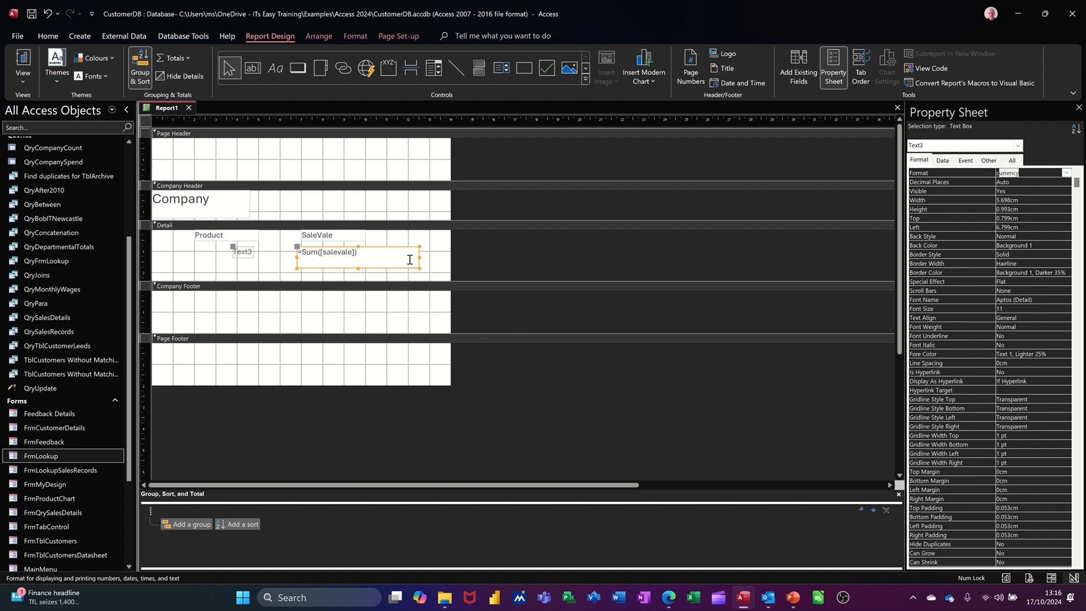
{"action": "left_click_drag", "start_coordinate": [421, 269], "coordinate": [342, 273]}
{"action": "left_click", "coordinate": [331, 272]}
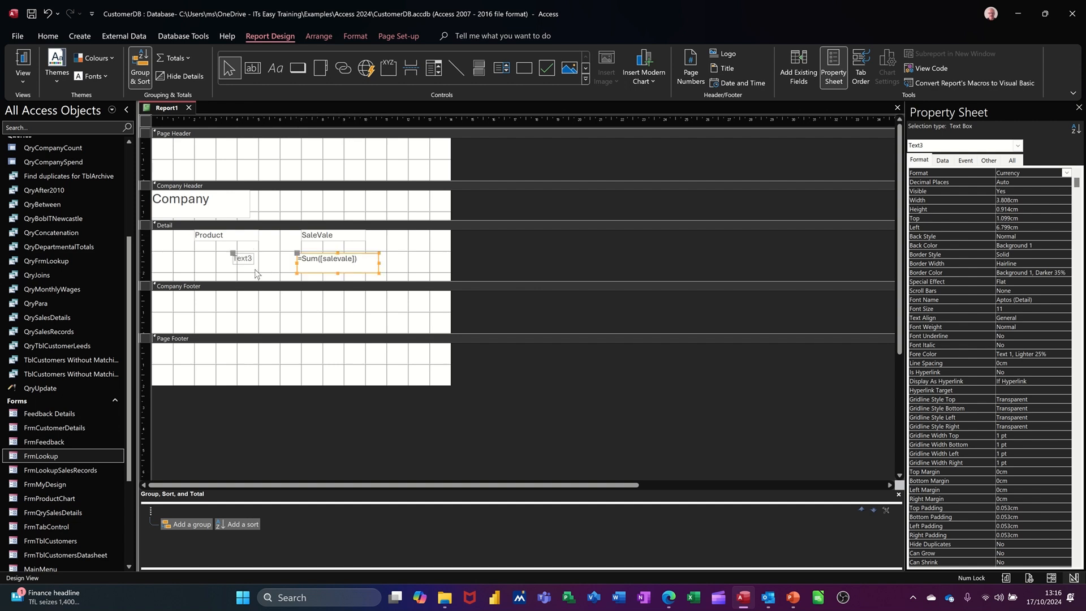
- Change the caption of the sum text box's label to Total
{"action": "left_click", "coordinate": [256, 267]}
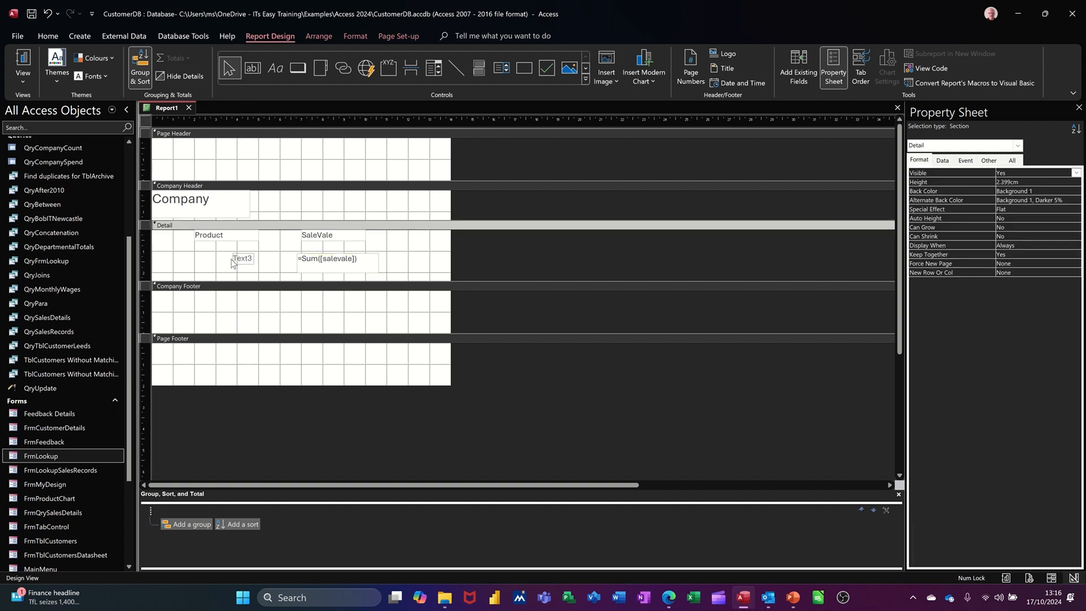
{"action": "left_click", "coordinate": [236, 265]}
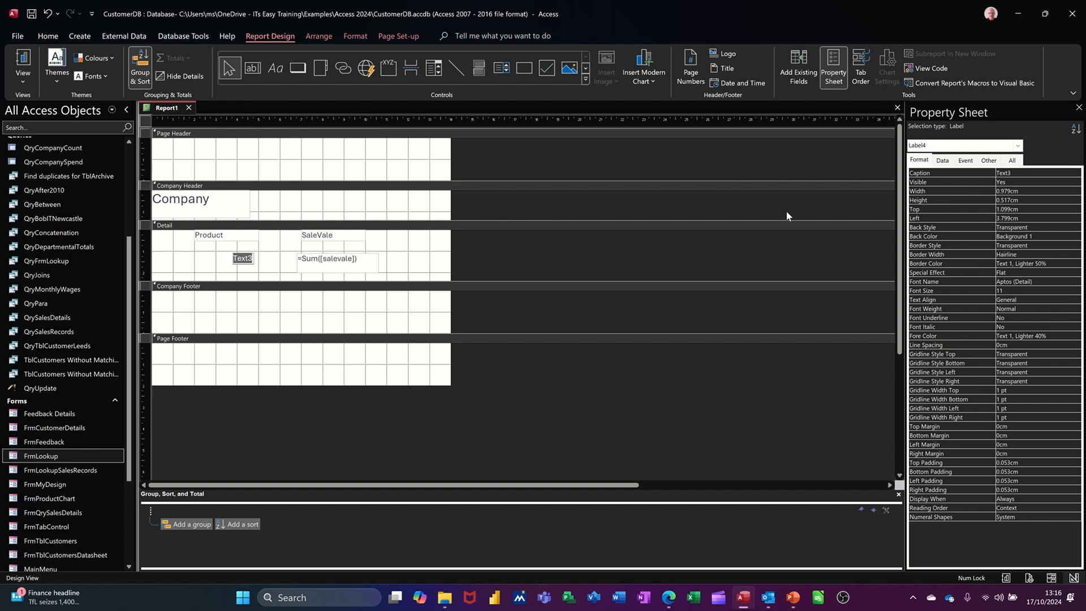
{"action": "type", "text": "Total"}
{"action": "left_click", "coordinate": [419, 269]}
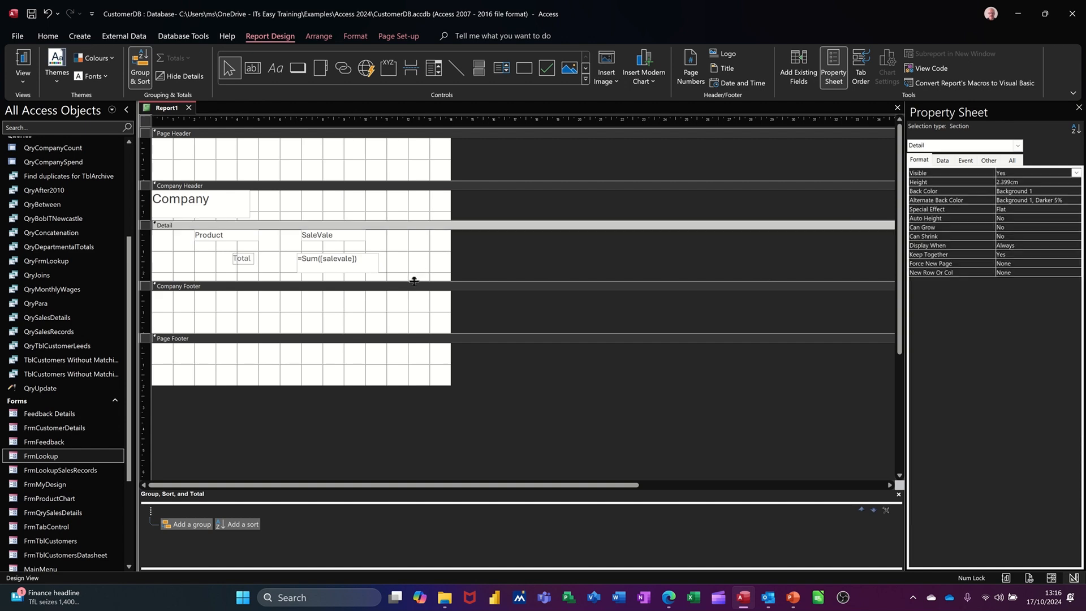
- Extend the Detail section to about 3.2 cm high and duplicate the Total text box with its label beneath the original
{"action": "left_click_drag", "start_coordinate": [406, 282], "coordinate": [407, 298]}
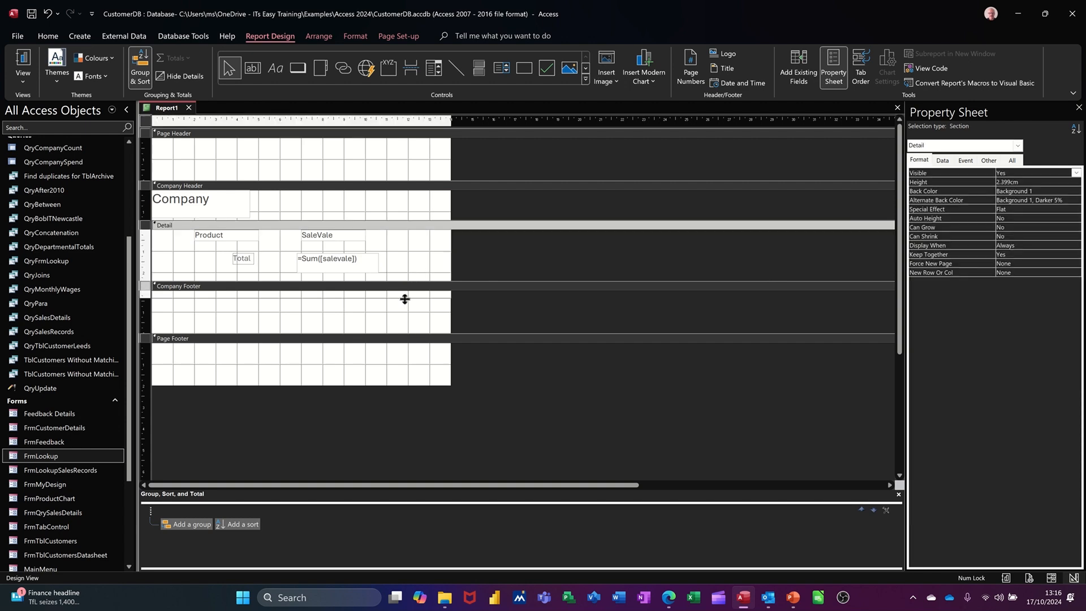
{"action": "left_click", "coordinate": [347, 266]}
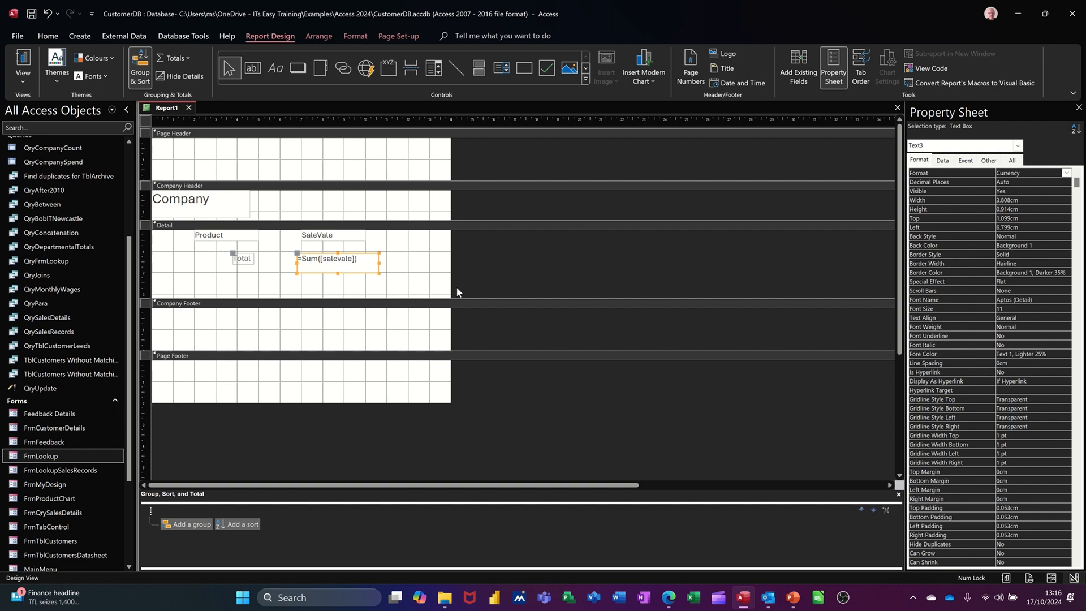
{"action": "key", "text": "ctrl+c"}
{"action": "key", "text": "ctrl+v"}
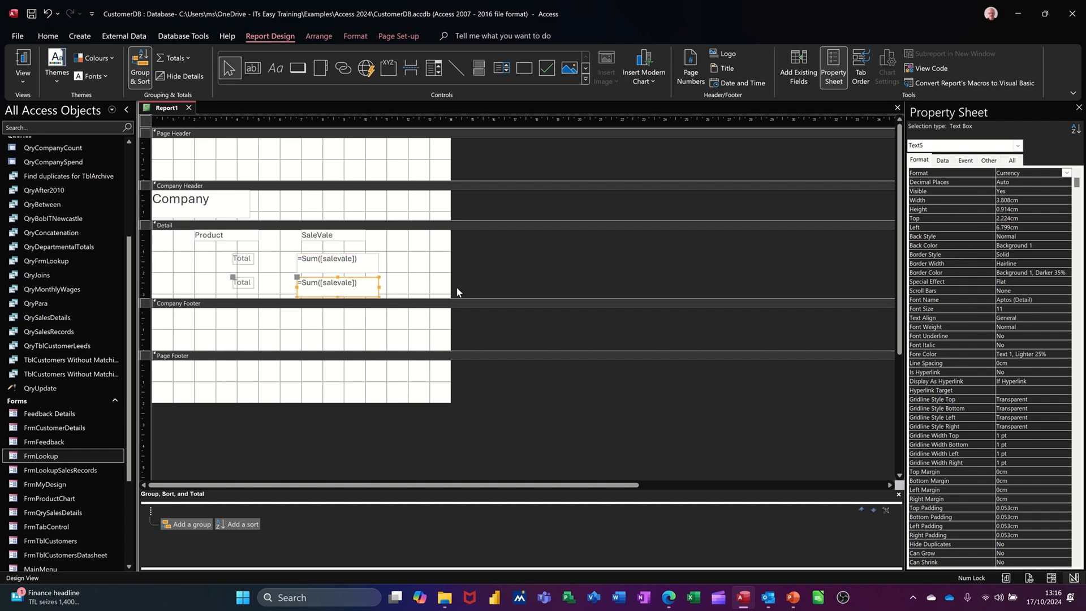
- Change the duplicated text box's formula to =Avg([salevale]) and its label to Average
{"action": "double_click", "coordinate": [308, 287]}
{"action": "type", "text": "avg"}
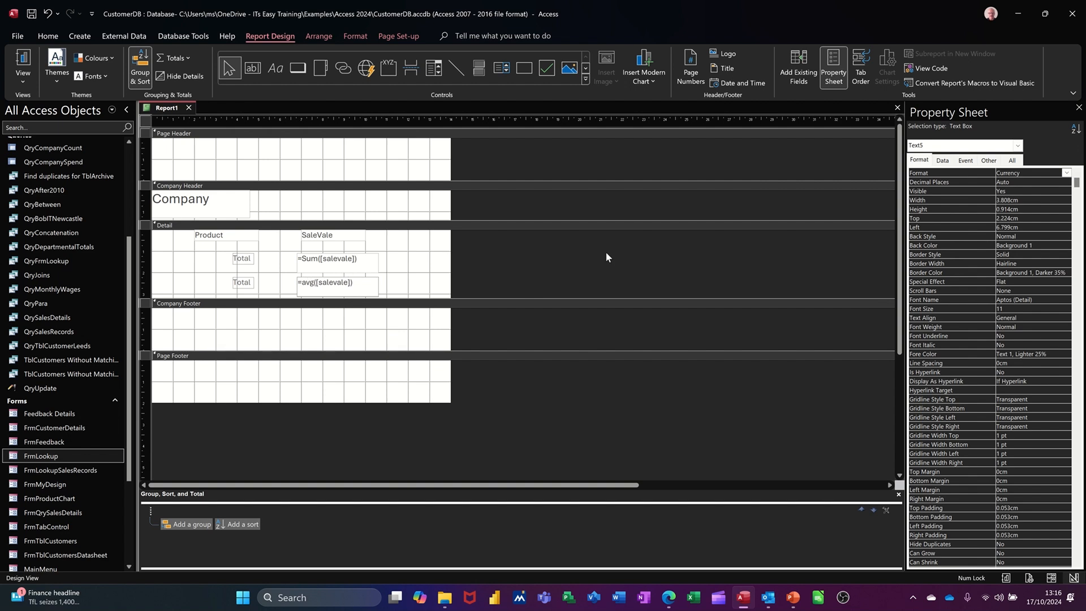
{"action": "left_click", "coordinate": [419, 292]}
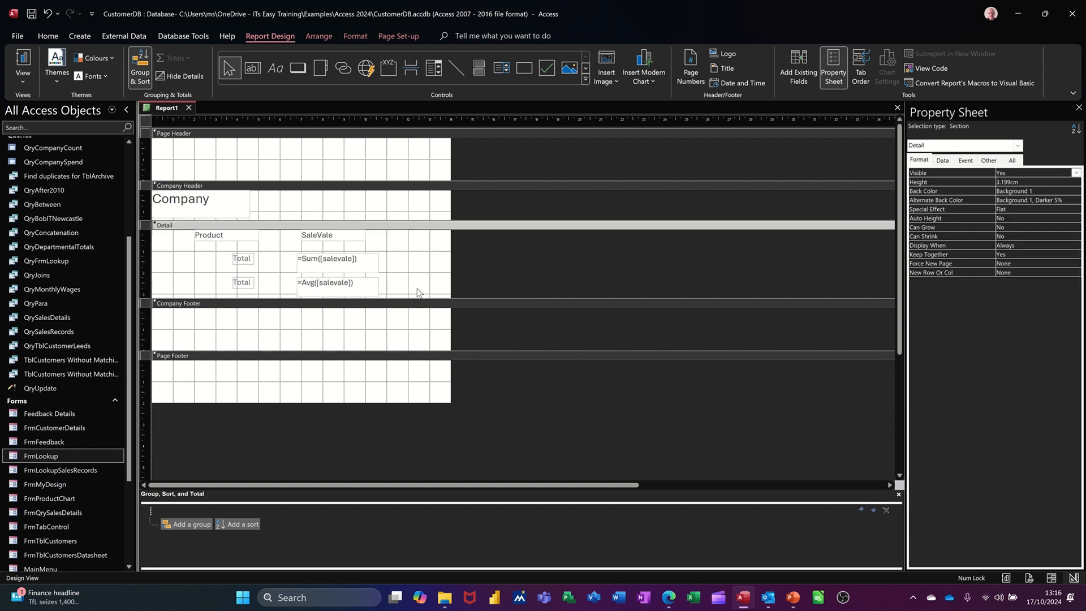
{"action": "left_click", "coordinate": [244, 281]}
{"action": "double_click", "coordinate": [243, 282]}
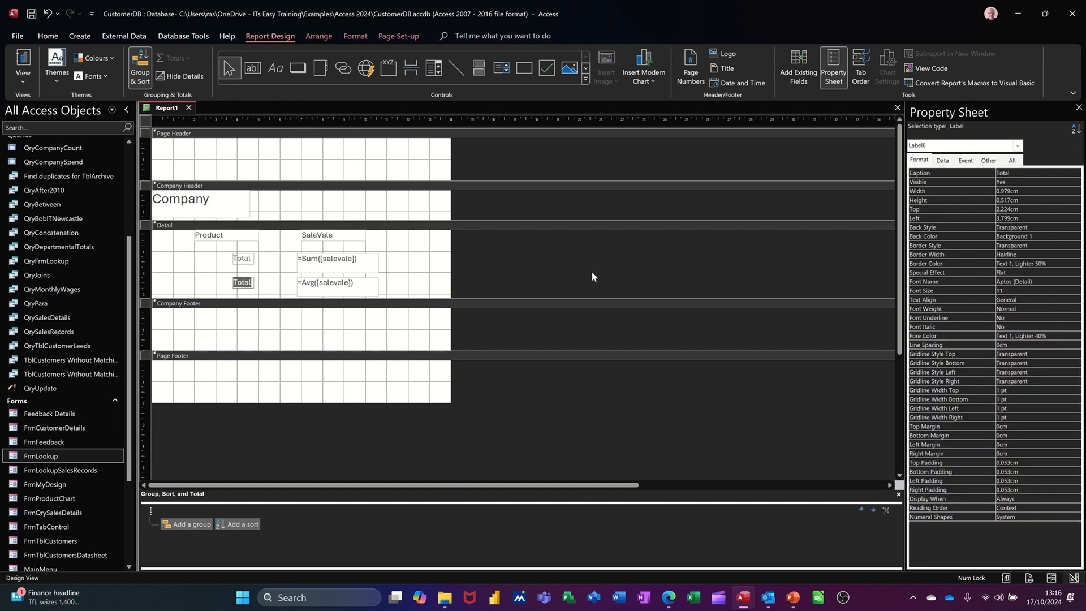
{"action": "type", "text": "Average"}
{"action": "key", "text": "Return"}
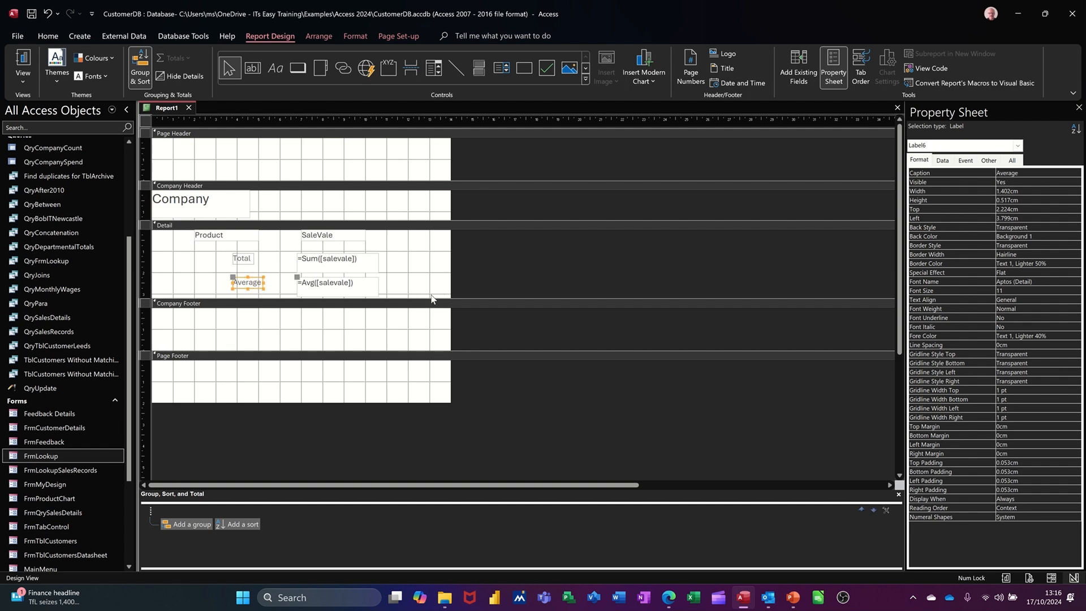
- Check the total and average under each product in Report View and return the report to Design View
{"action": "left_click", "coordinate": [23, 64]}
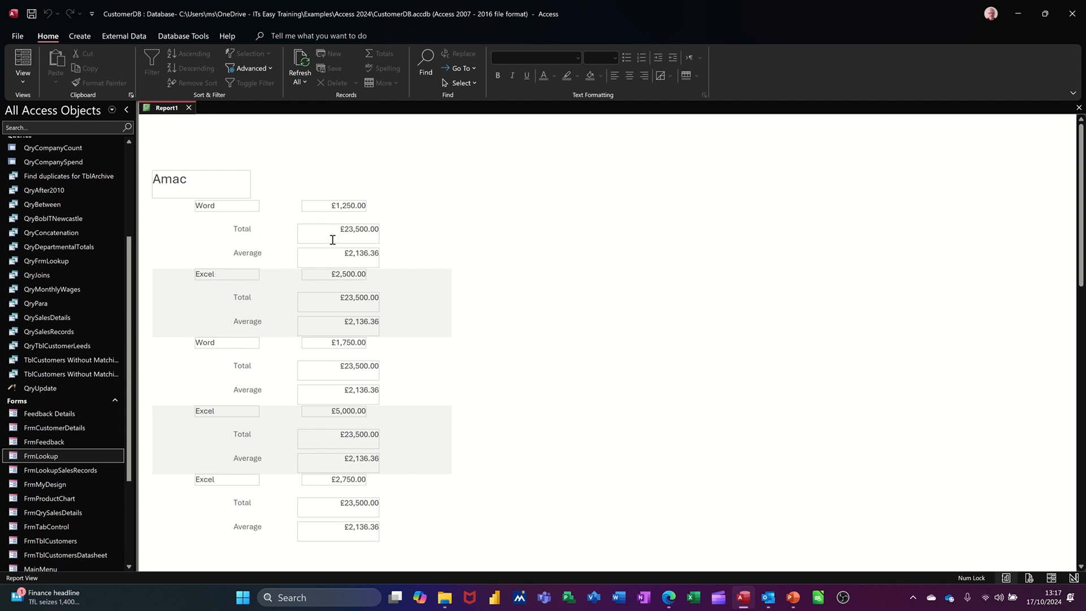
{"action": "left_click", "coordinate": [26, 81]}
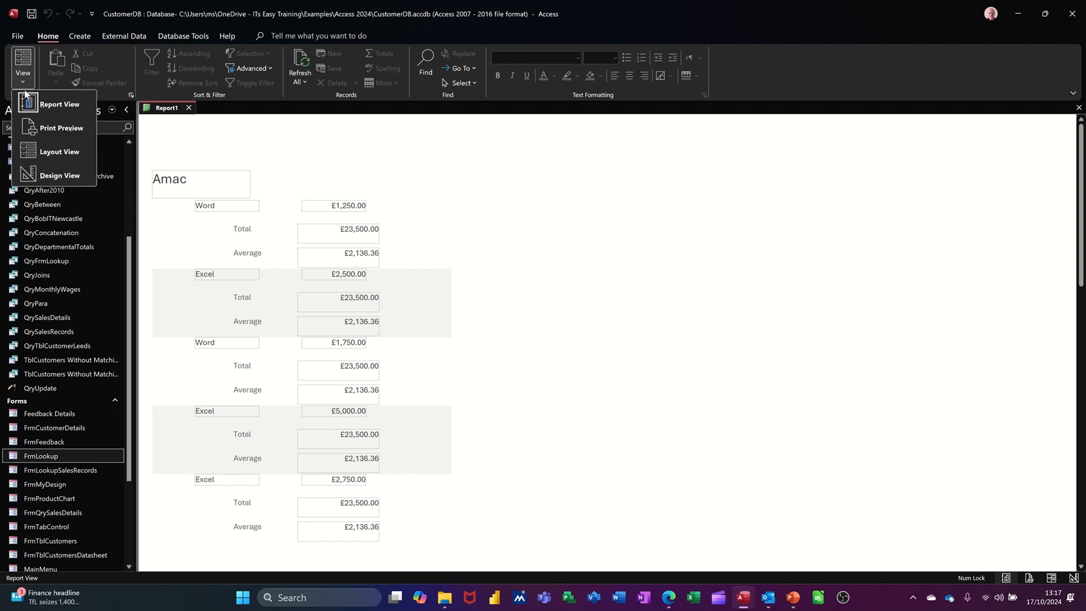
{"action": "left_click", "coordinate": [52, 176]}
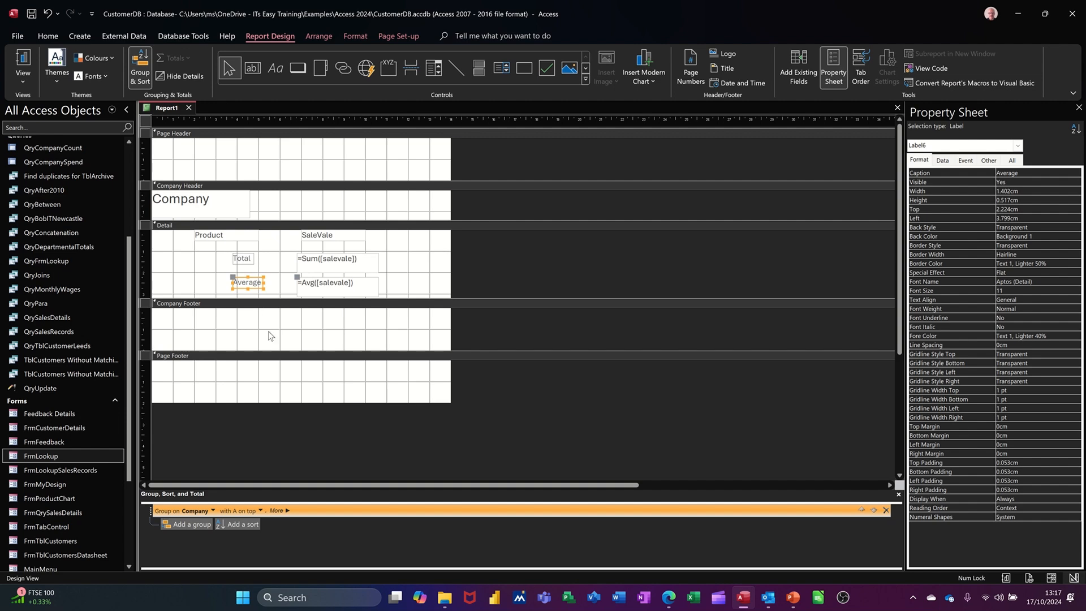
- Move the Total and Average controls from Detail into the Company Footer, roughly beneath SaleVale, and shorten the Detail section to just below its fields
{"action": "left_click_drag", "start_coordinate": [211, 245], "coordinate": [396, 295]}
{"action": "key", "text": "Delete"}
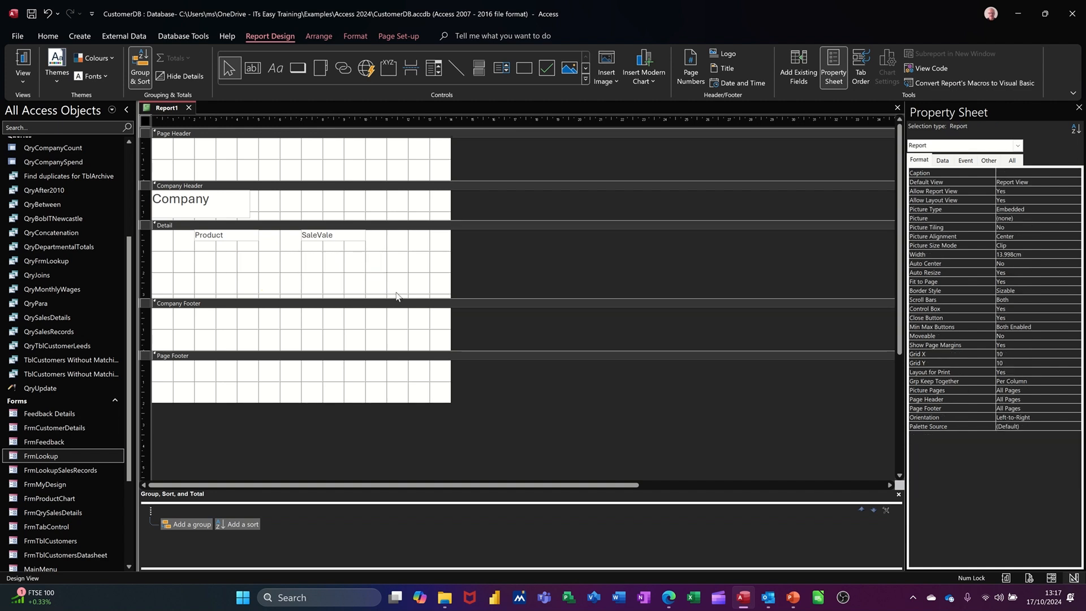
{"action": "left_click", "coordinate": [349, 330]}
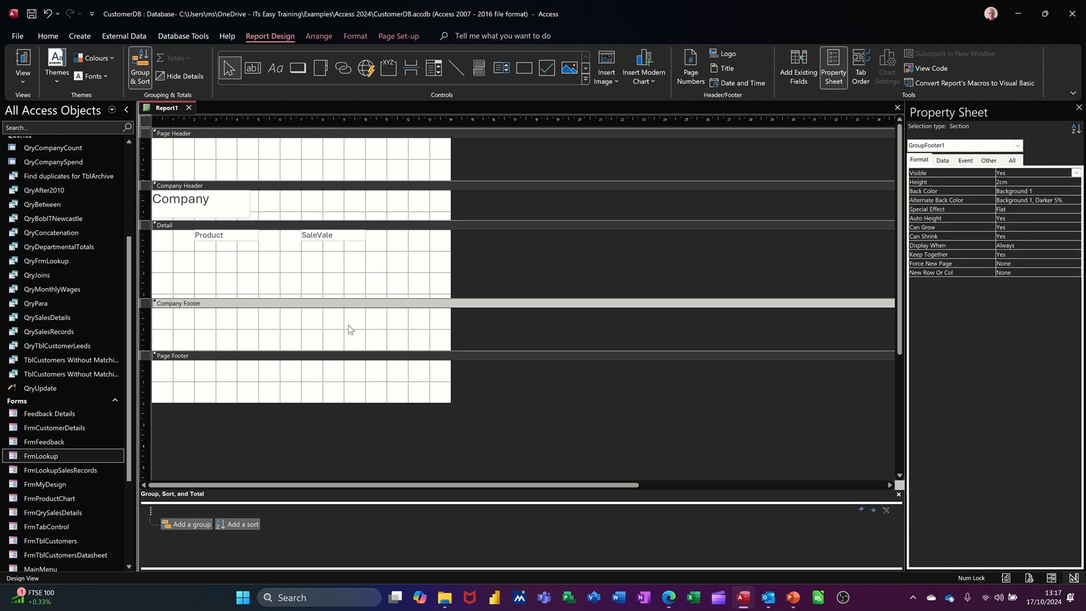
{"action": "key", "text": "ctrl+v"}
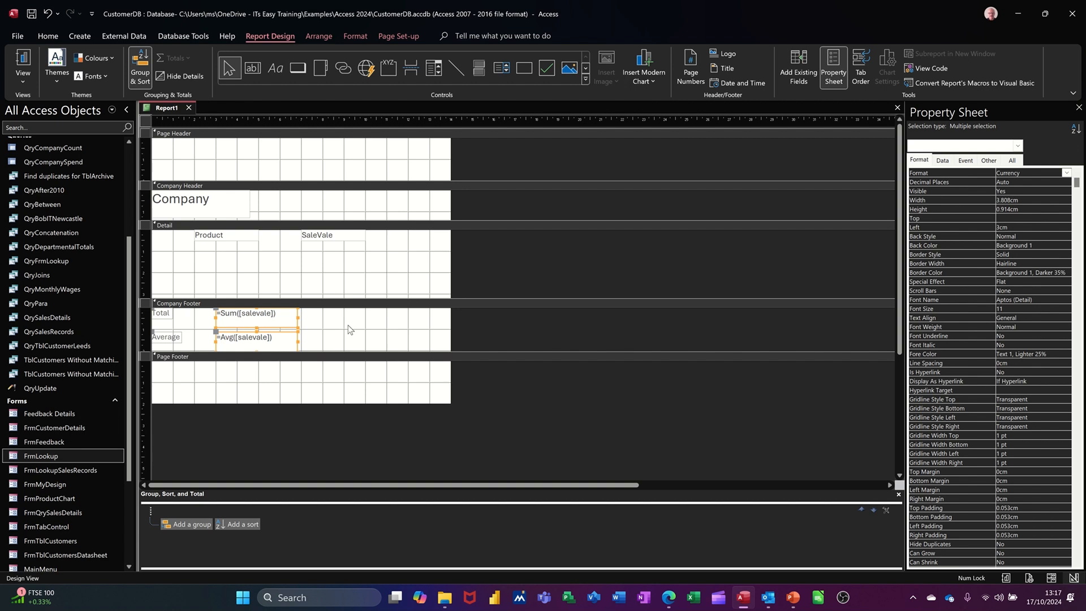
{"action": "left_click_drag", "start_coordinate": [280, 325], "coordinate": [368, 250]}
{"action": "left_click_drag", "start_coordinate": [414, 300], "coordinate": [419, 336]}
- Check each company's total and average in Report View and return the report to Design View
{"action": "left_click", "coordinate": [31, 65]}
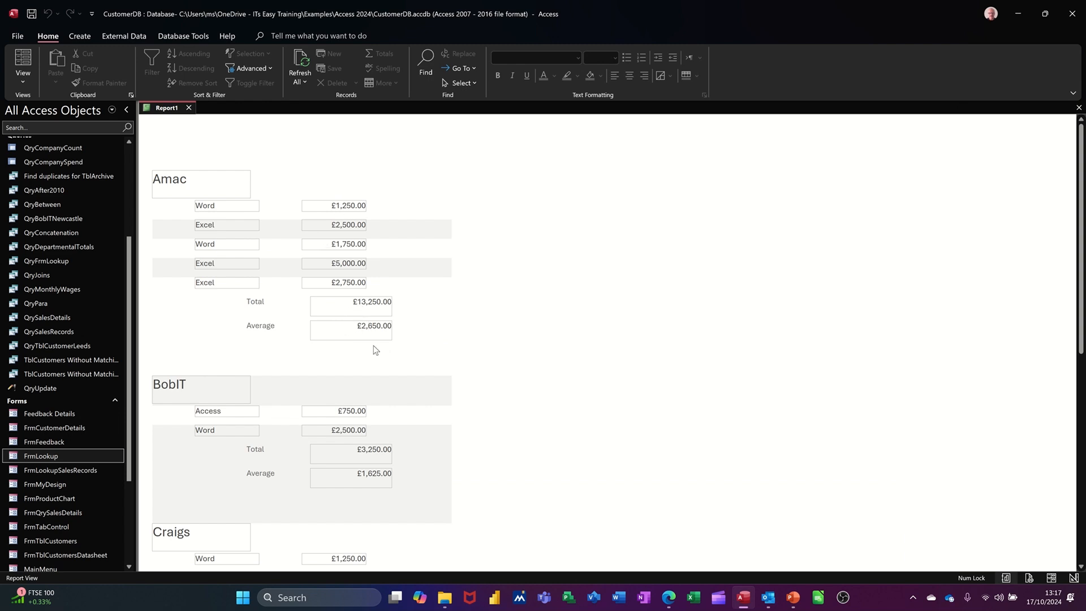
{"action": "left_click", "coordinate": [21, 83]}
{"action": "left_click", "coordinate": [51, 175]}
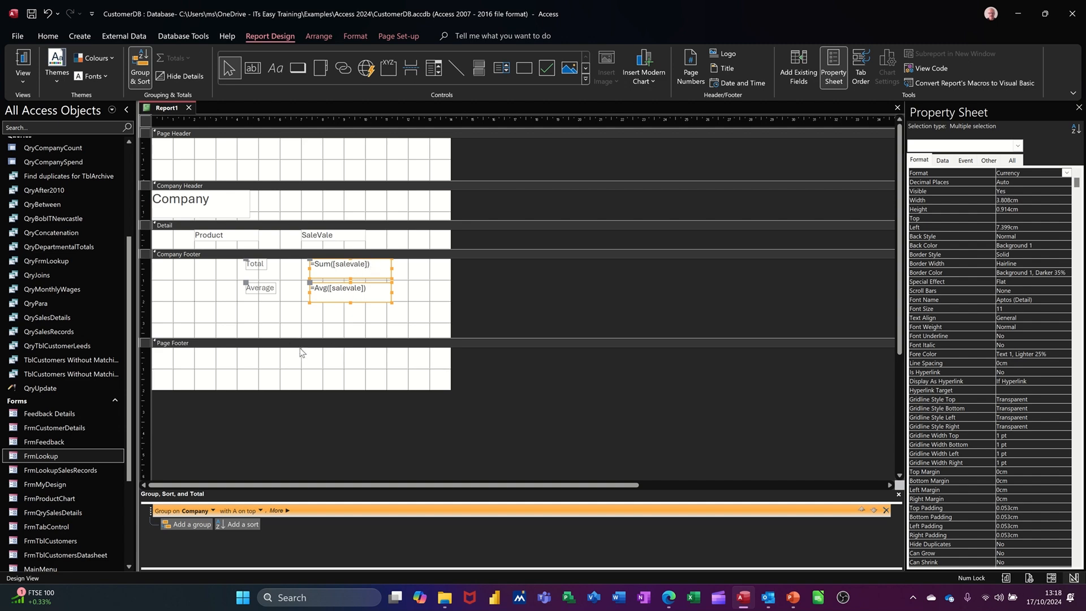
- Add the Report Header and Report Footer sections to the report
{"action": "left_click", "coordinate": [241, 343]}
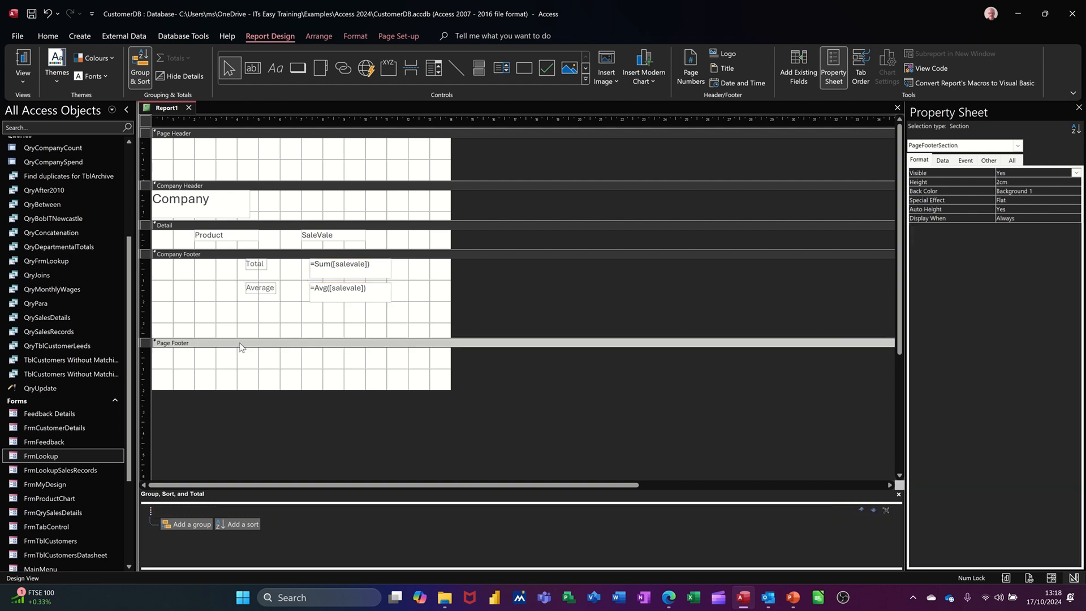
{"action": "right_click", "coordinate": [263, 344]}
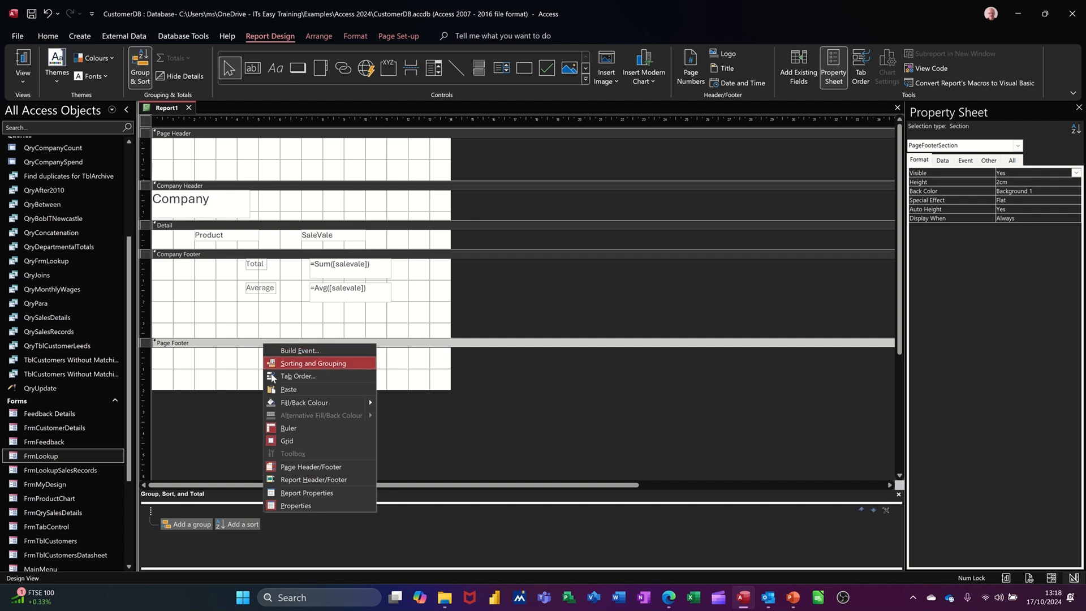
{"action": "left_click", "coordinate": [291, 481]}
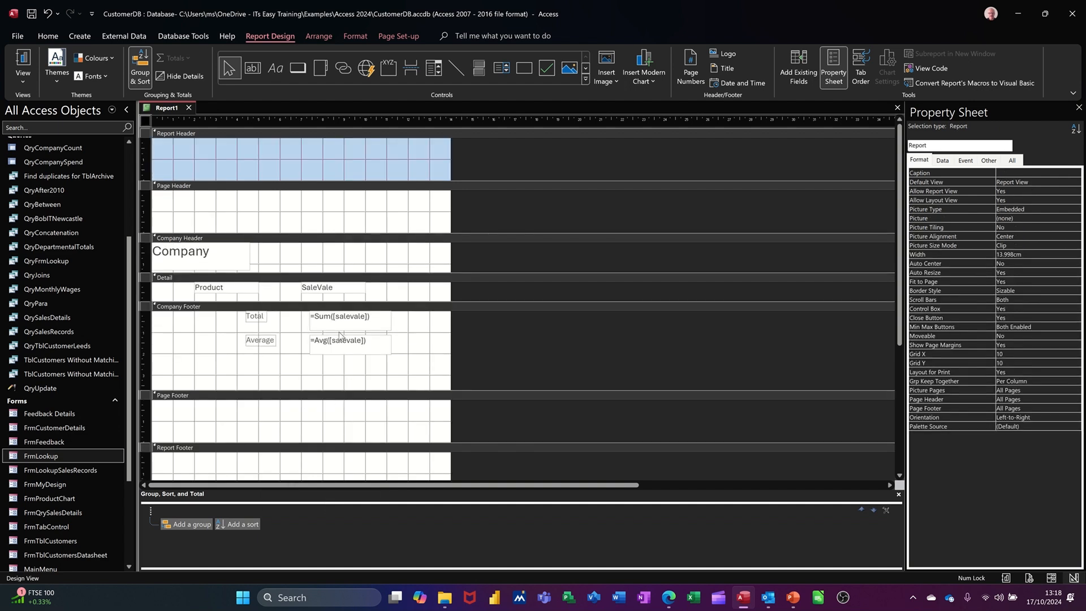
- Copy the Total label and =Sum([salevale]) box from the Company Footer into the Report Footer and move them roughly beneath the originals
{"action": "left_click", "coordinate": [374, 324]}
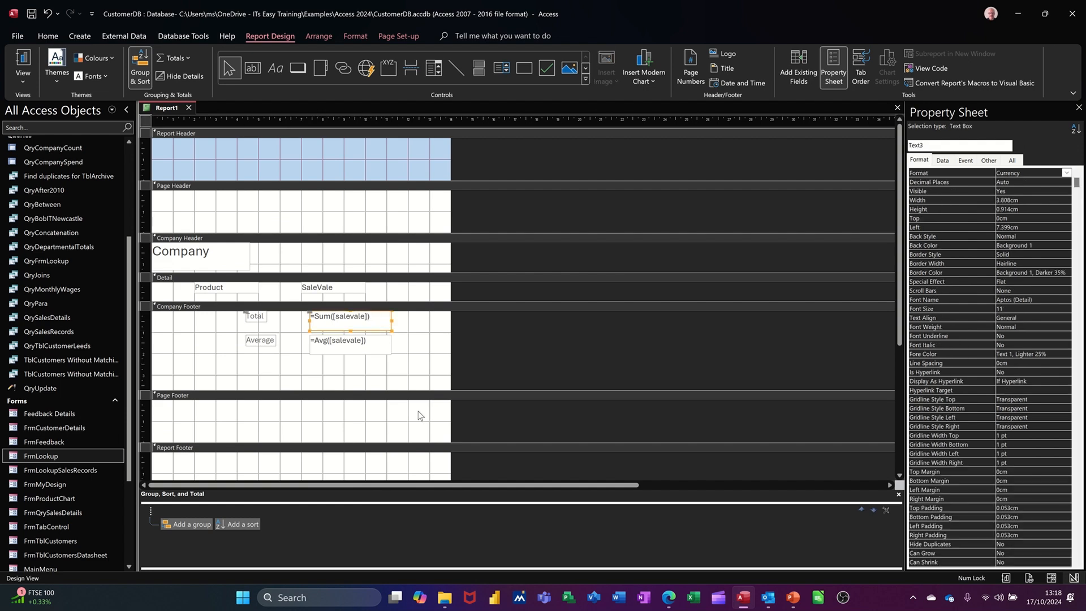
{"action": "left_click", "coordinate": [374, 467]}
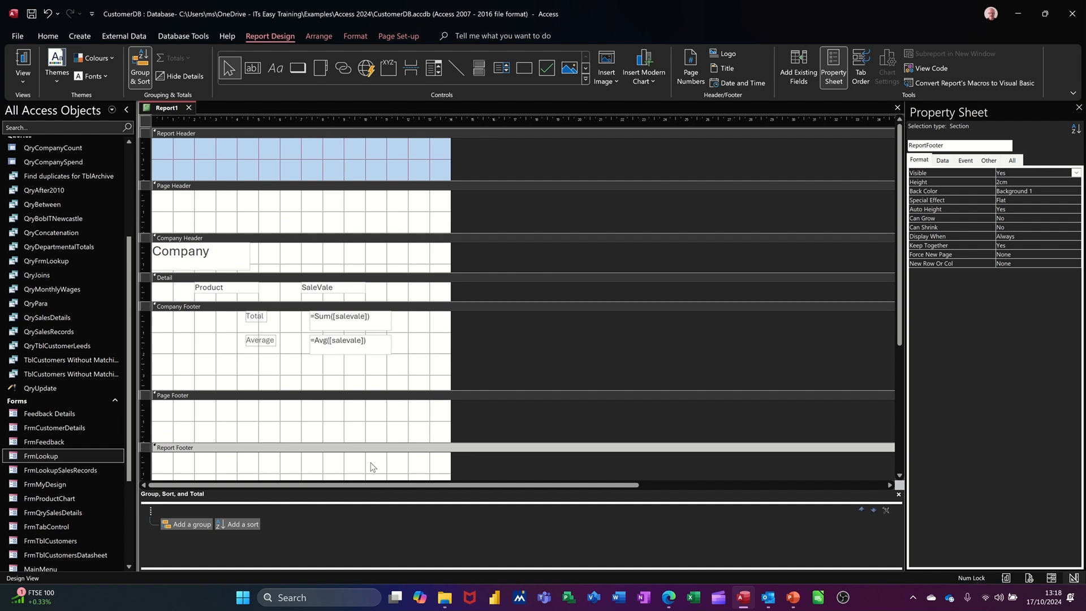
{"action": "key", "text": "ctrl+v"}
{"action": "left_click", "coordinate": [314, 465]}
{"action": "left_click_drag", "start_coordinate": [293, 462], "coordinate": [376, 462]}
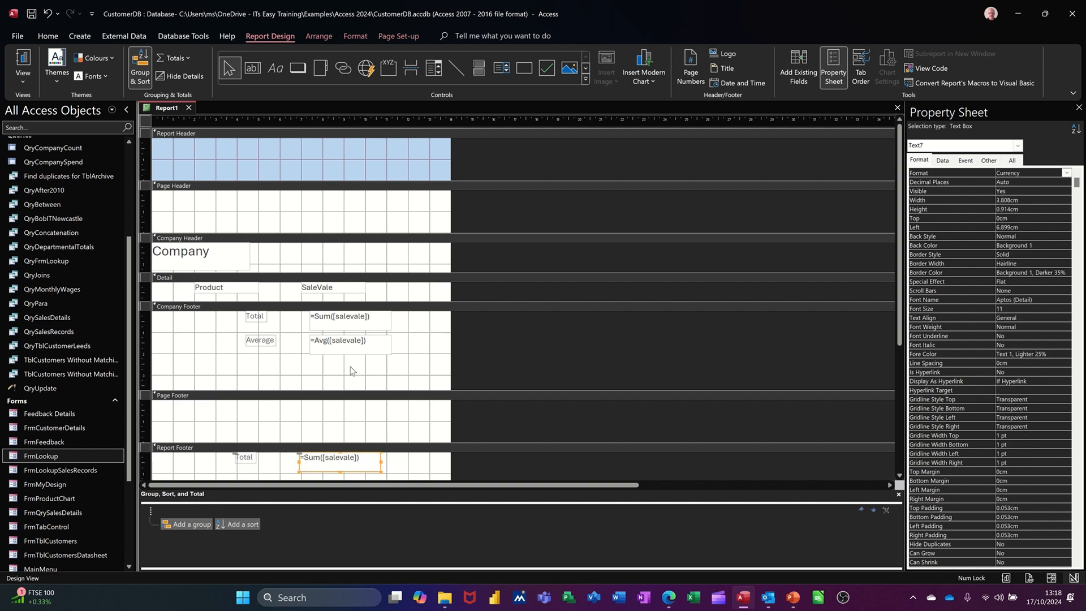
- Check the grand total at the end of the report in Report View and return the report to Design View
{"action": "left_click", "coordinate": [23, 63]}
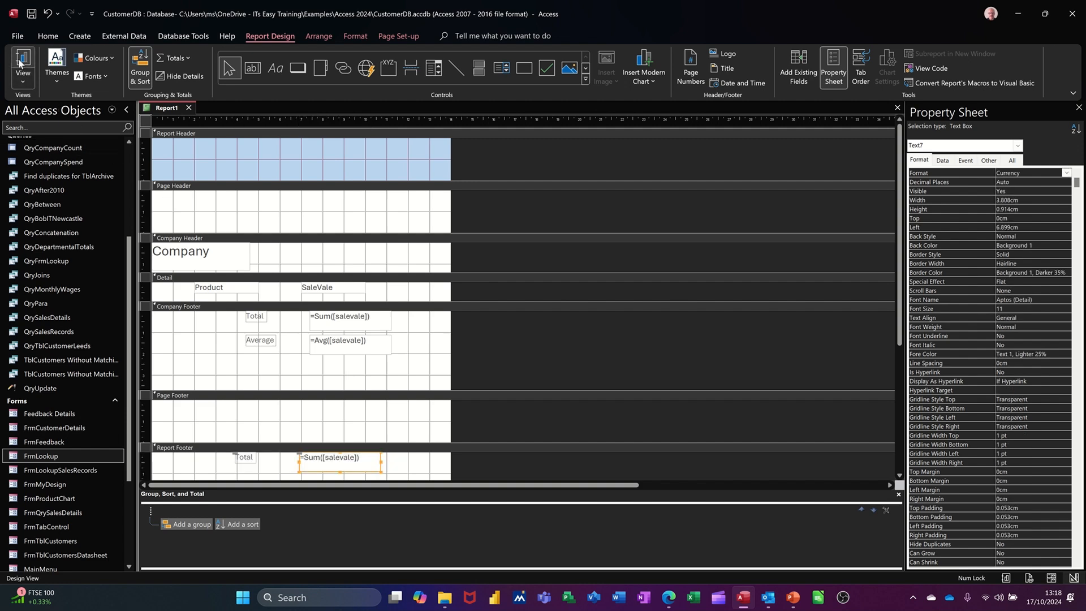
{"action": "scroll", "coordinate": [347, 351], "scroll_direction": "down", "scroll_amount": 5}
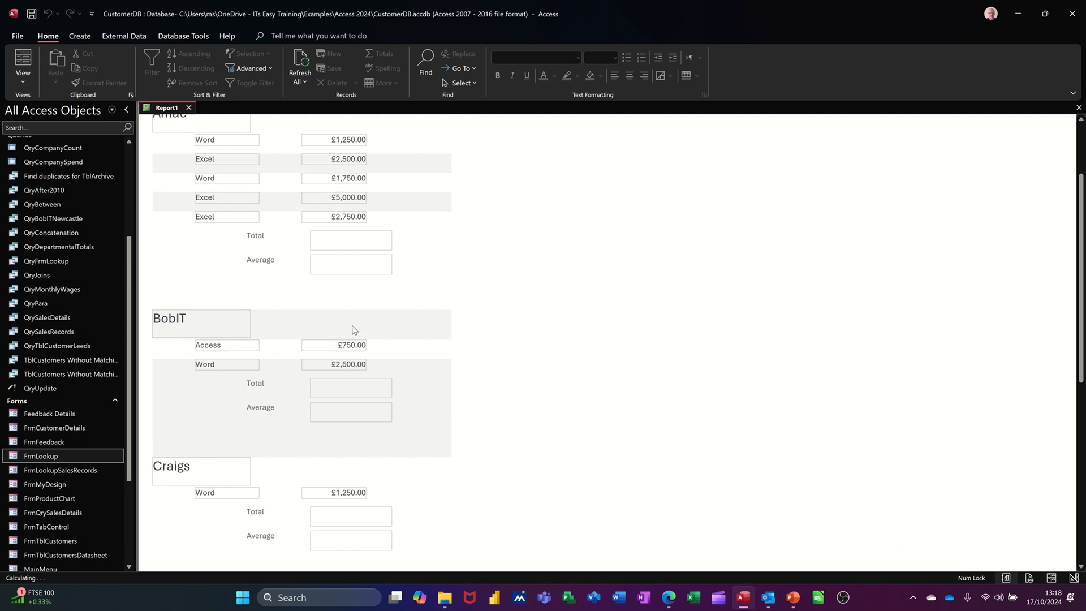
{"action": "scroll", "coordinate": [351, 353], "scroll_direction": "down", "scroll_amount": 4}
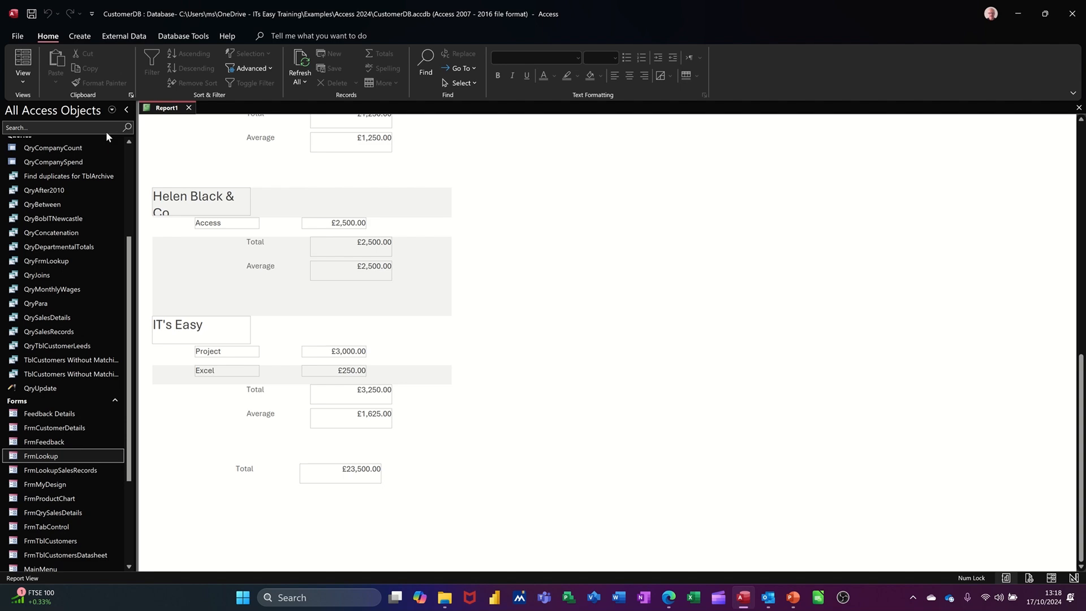
{"action": "left_click", "coordinate": [25, 85]}
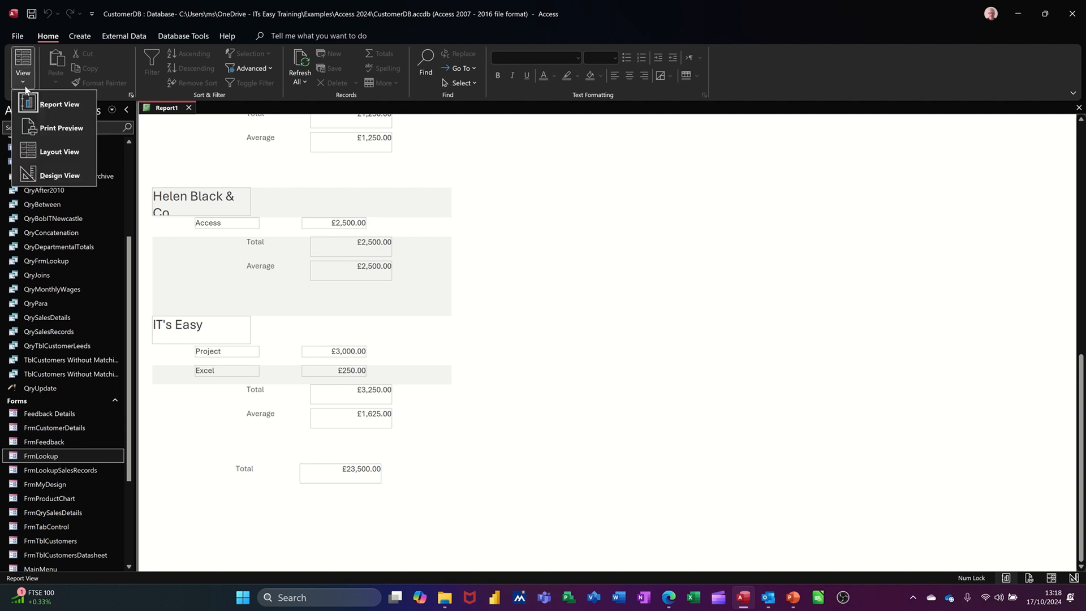
{"action": "left_click", "coordinate": [66, 179]}
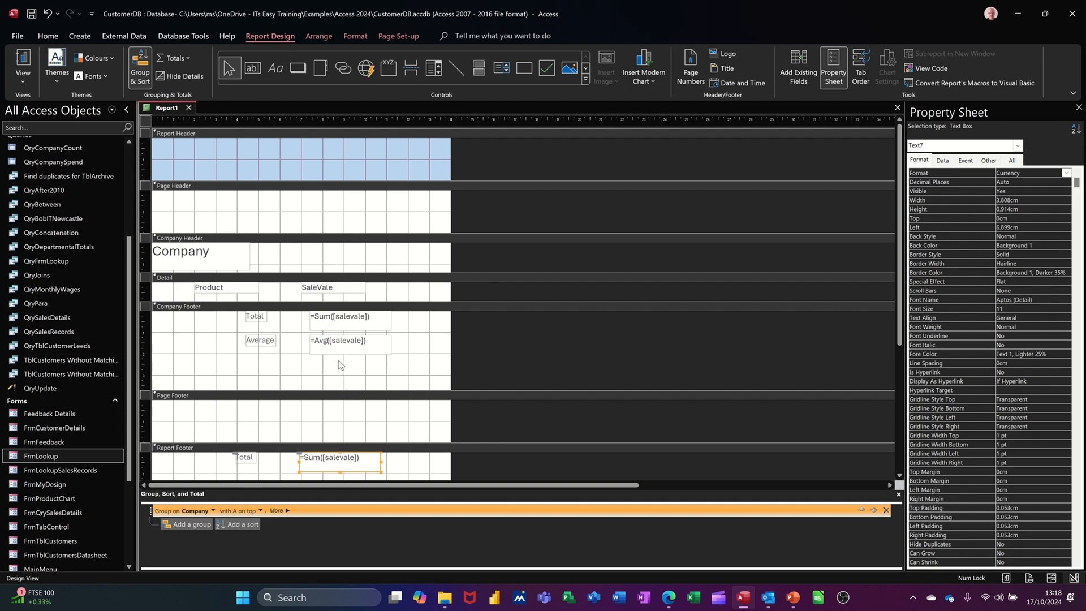
- Name the Company Footer's sum text box total and the Report Footer's sum text box grand
{"action": "left_click", "coordinate": [363, 322]}
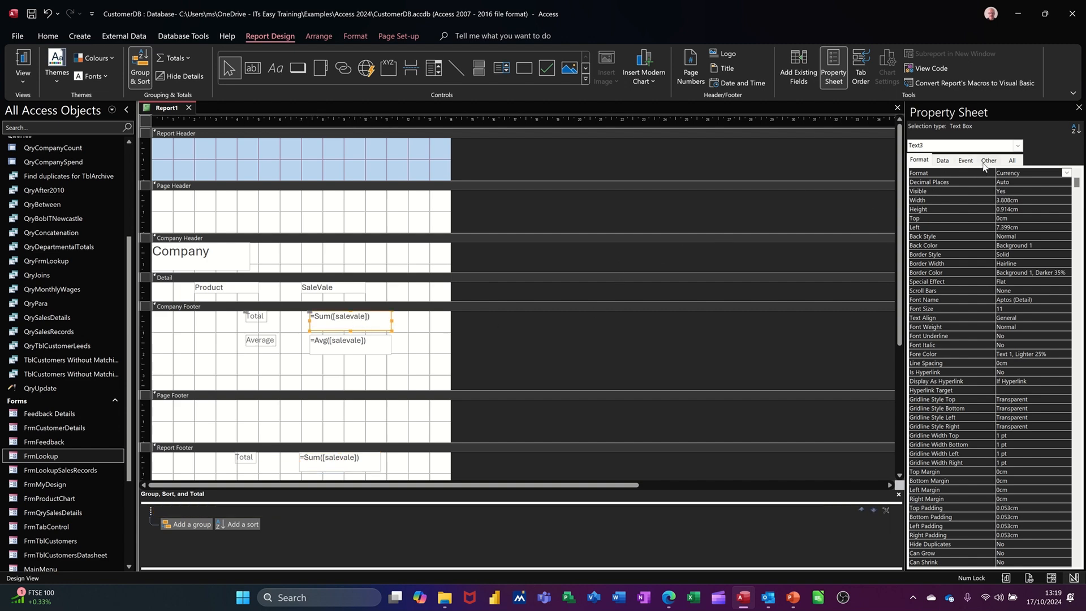
{"action": "left_click", "coordinate": [1012, 162]}
{"action": "left_click_drag", "start_coordinate": [1030, 175], "coordinate": [994, 173]}
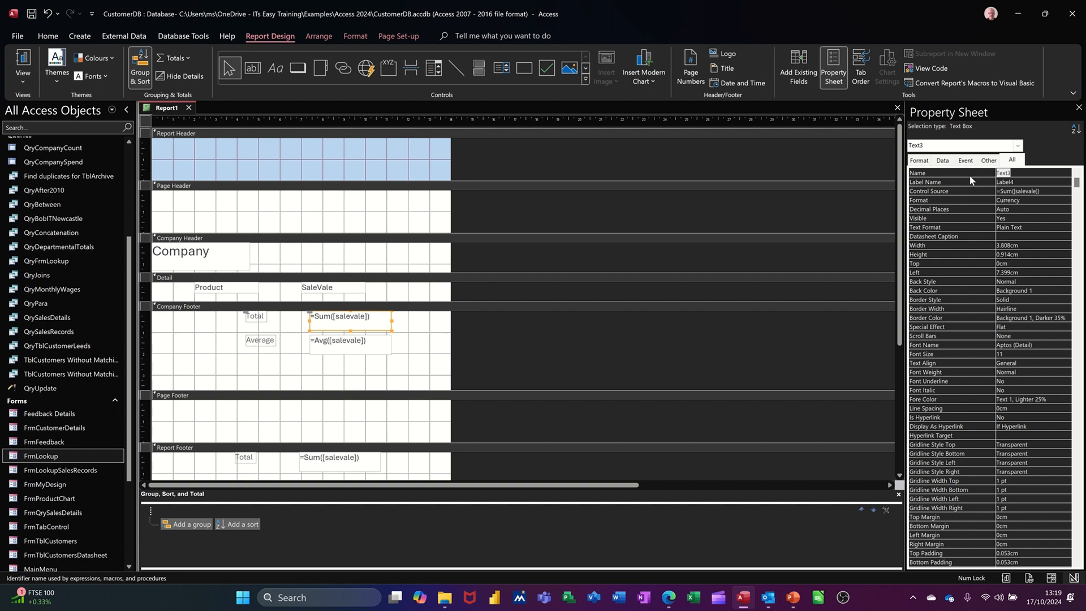
{"action": "type", "text": "total"}
{"action": "left_click", "coordinate": [362, 458]}
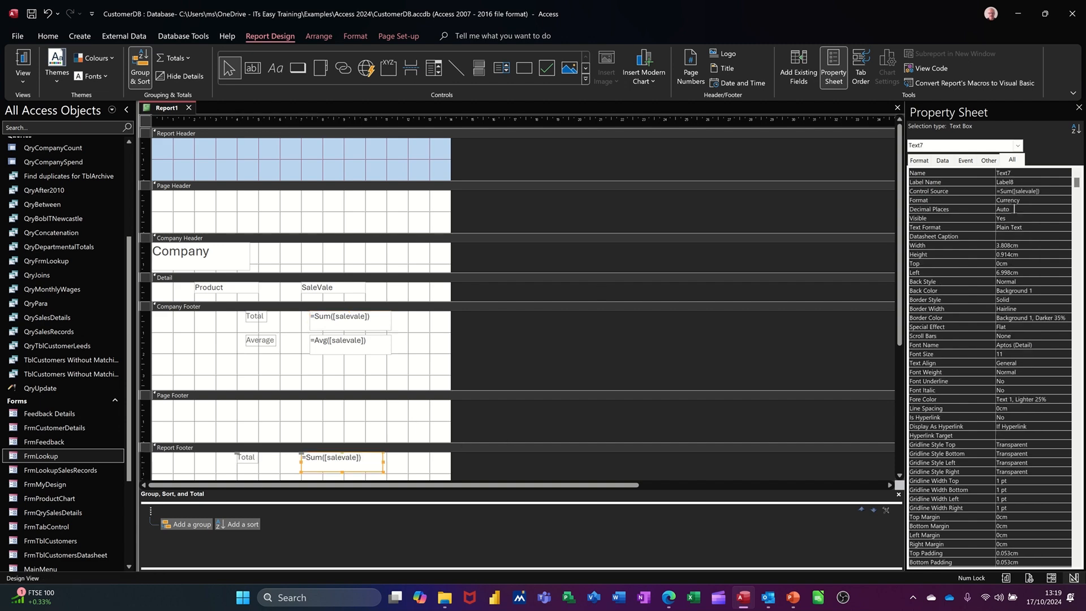
{"action": "double_click", "coordinate": [993, 172]}
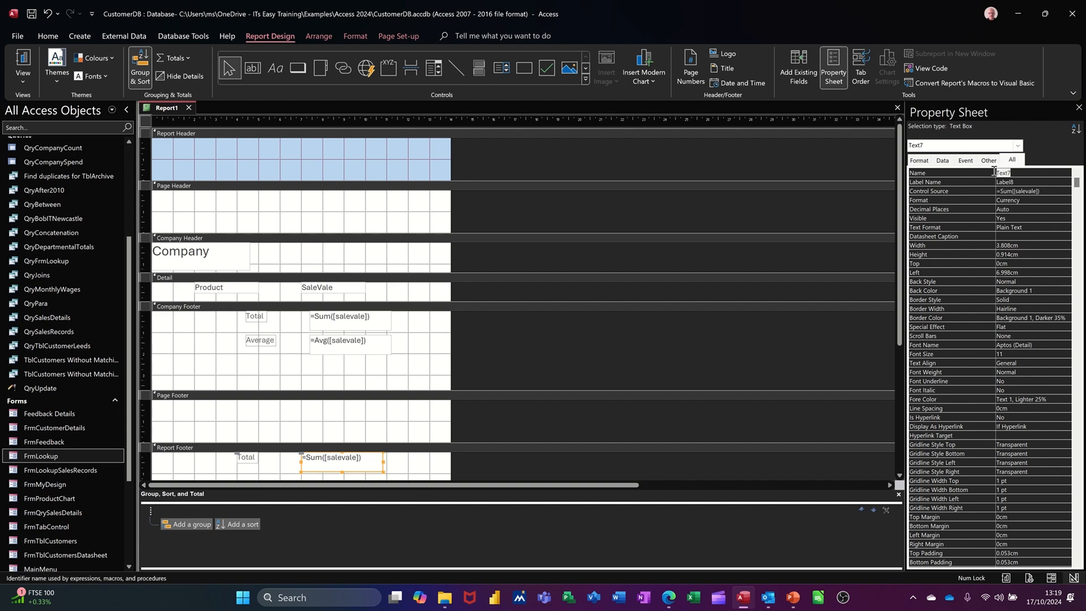
{"action": "type", "text": "grand"}
{"action": "key", "text": "Tab"}
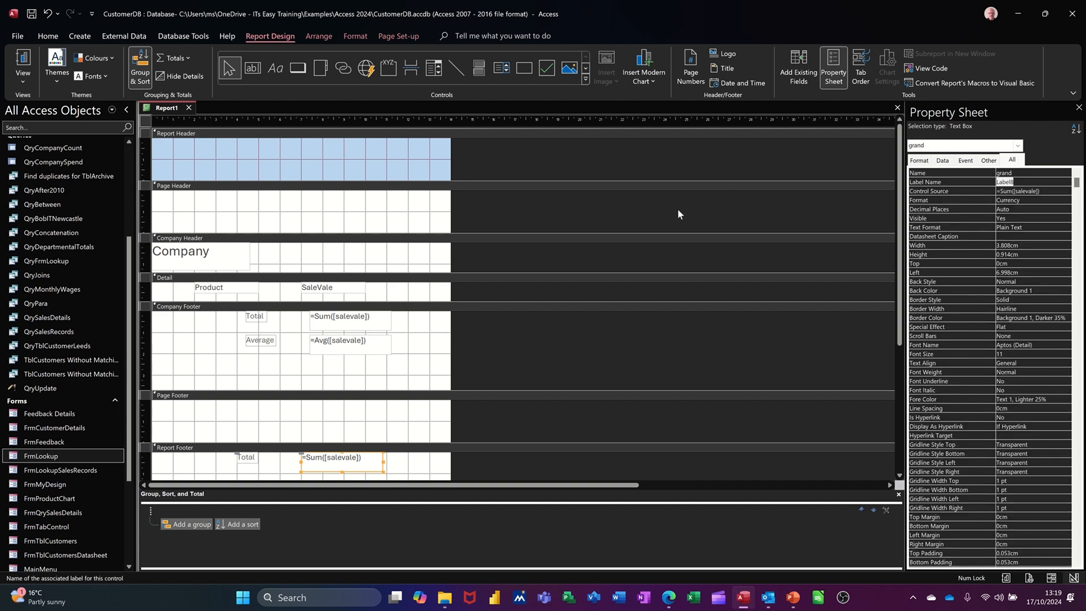
- Add a text box about 4.2 cm wide beneath the Average box in the Company Footer, with the expression =[total]/[grand]
{"action": "left_click", "coordinate": [252, 69]}
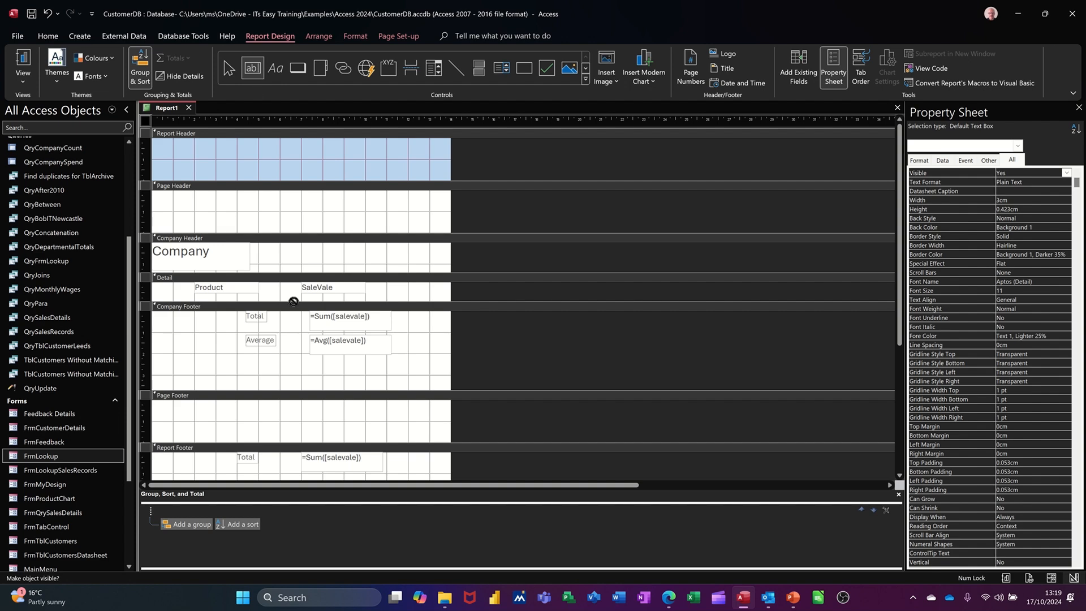
{"action": "left_click_drag", "start_coordinate": [334, 360], "coordinate": [401, 379]}
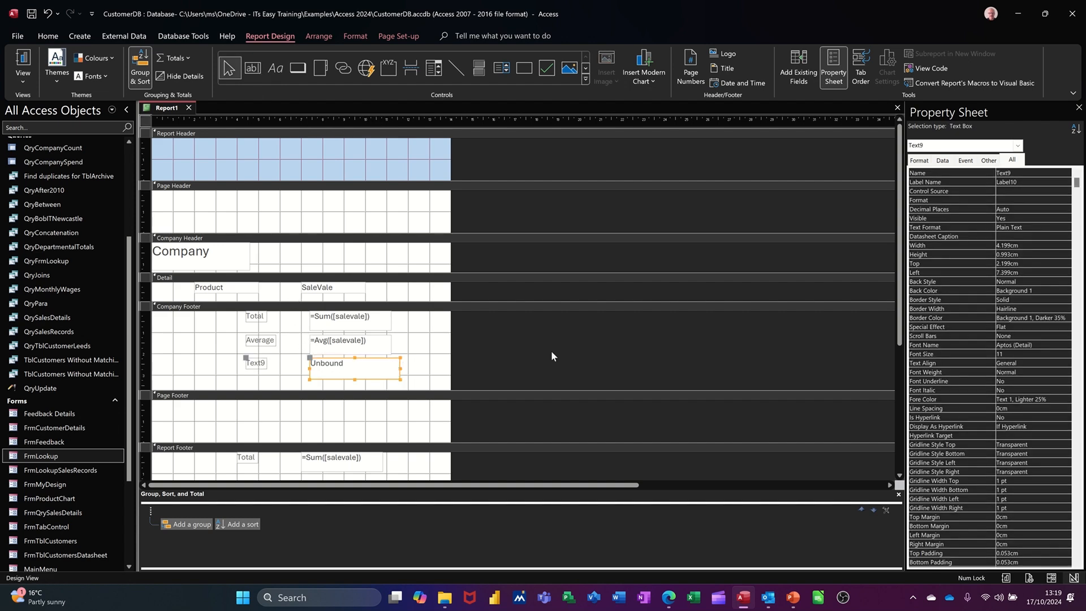
{"action": "type", "text": "="}
{"action": "left_click", "coordinate": [424, 380]}
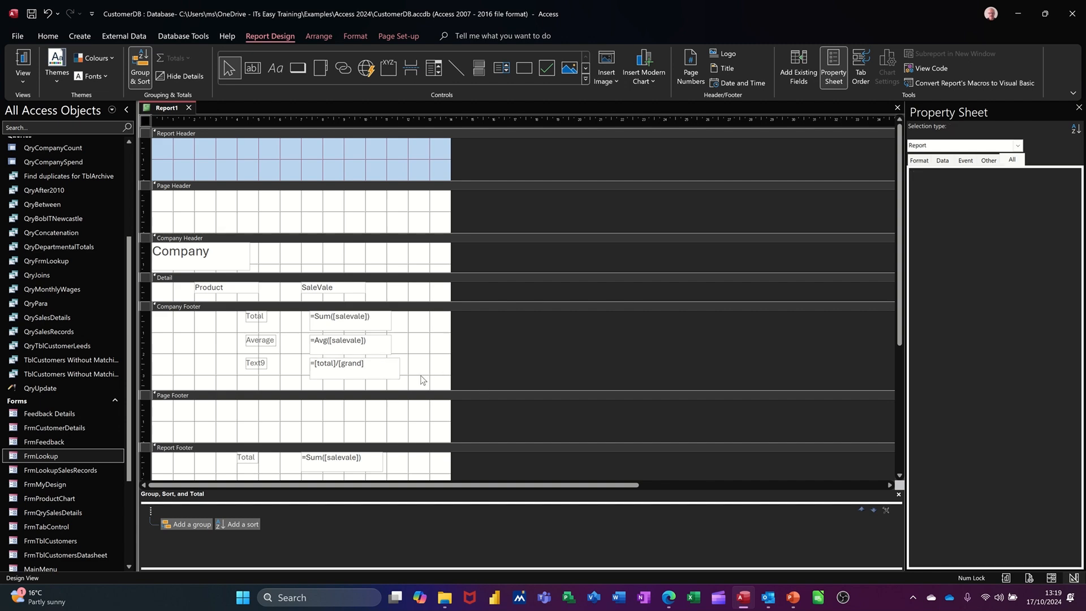
- Set the format of the =[total]/[grand] text box to Percent
{"action": "left_click", "coordinate": [387, 376]}
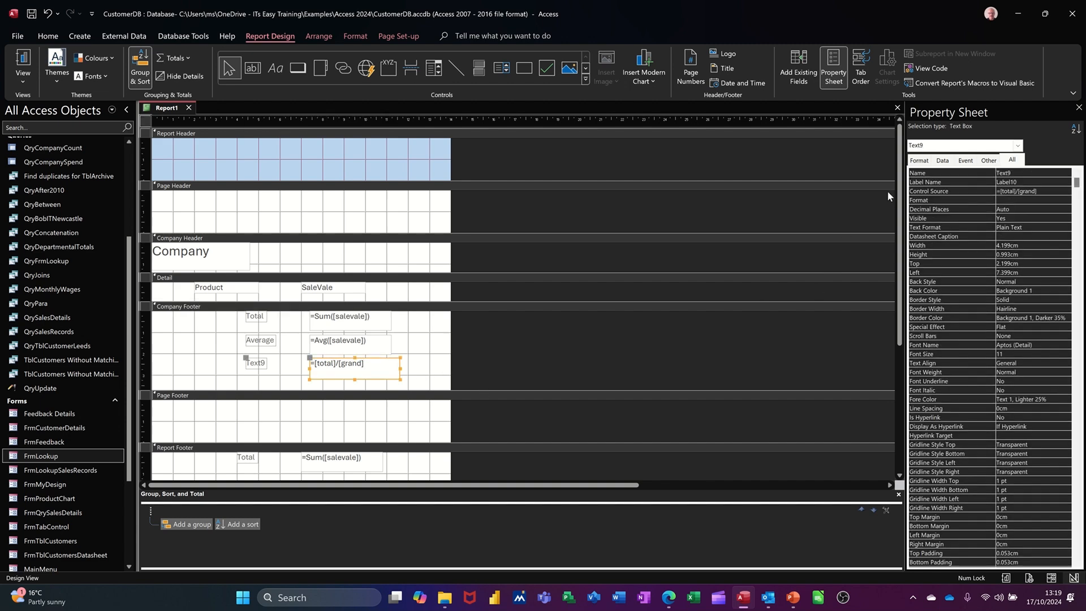
{"action": "left_click", "coordinate": [918, 160]}
{"action": "left_click", "coordinate": [1008, 172]}
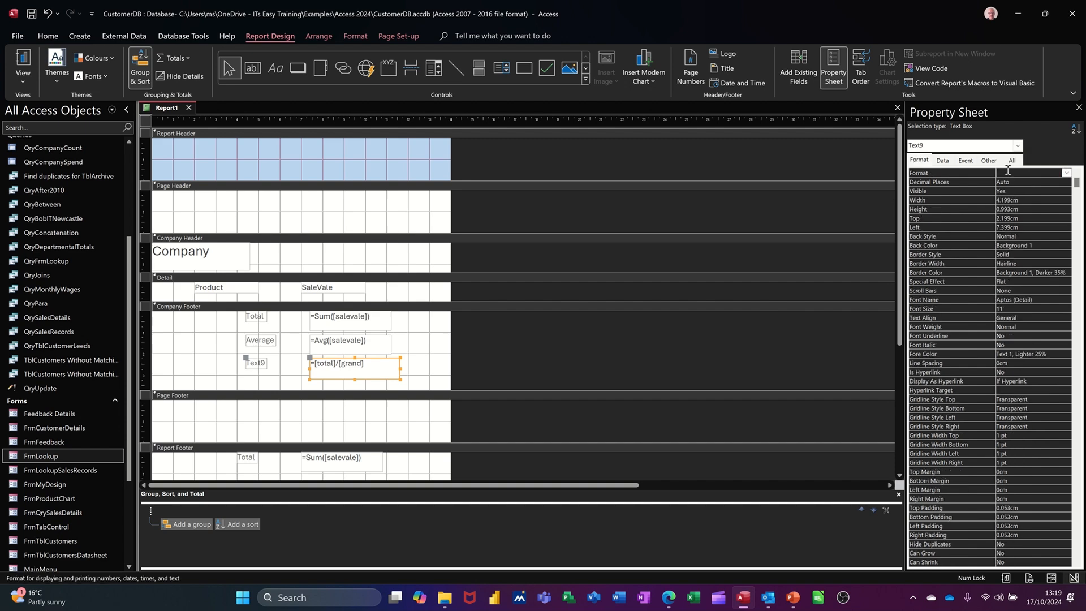
{"action": "type", "text": "percent"}
{"action": "key", "text": "Return"}
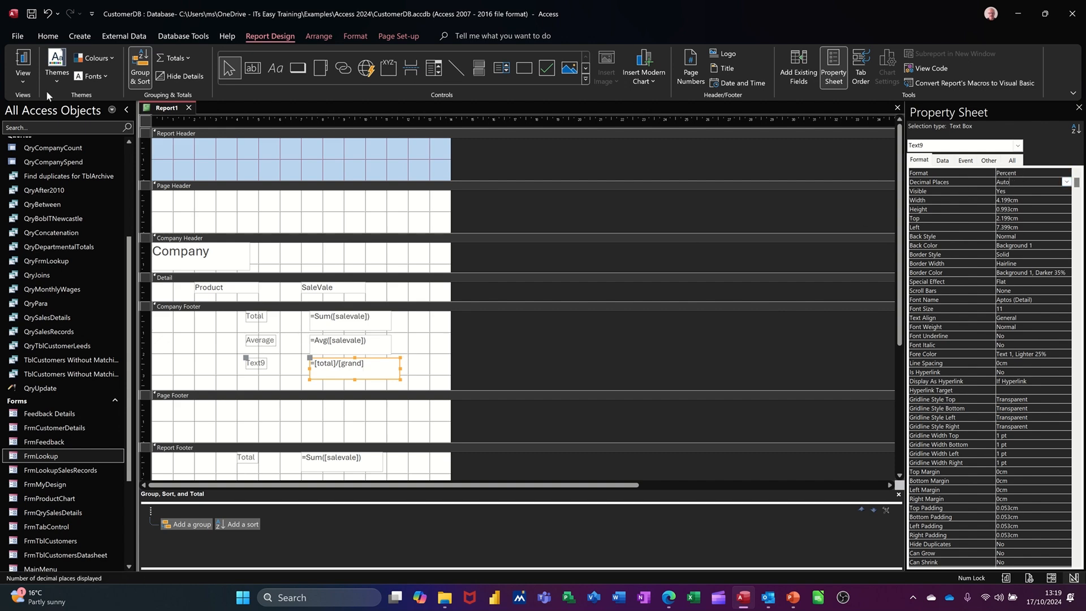
- Check each company's percentage of the grand total in Report View and return the report to Design View
{"action": "left_click", "coordinate": [23, 59]}
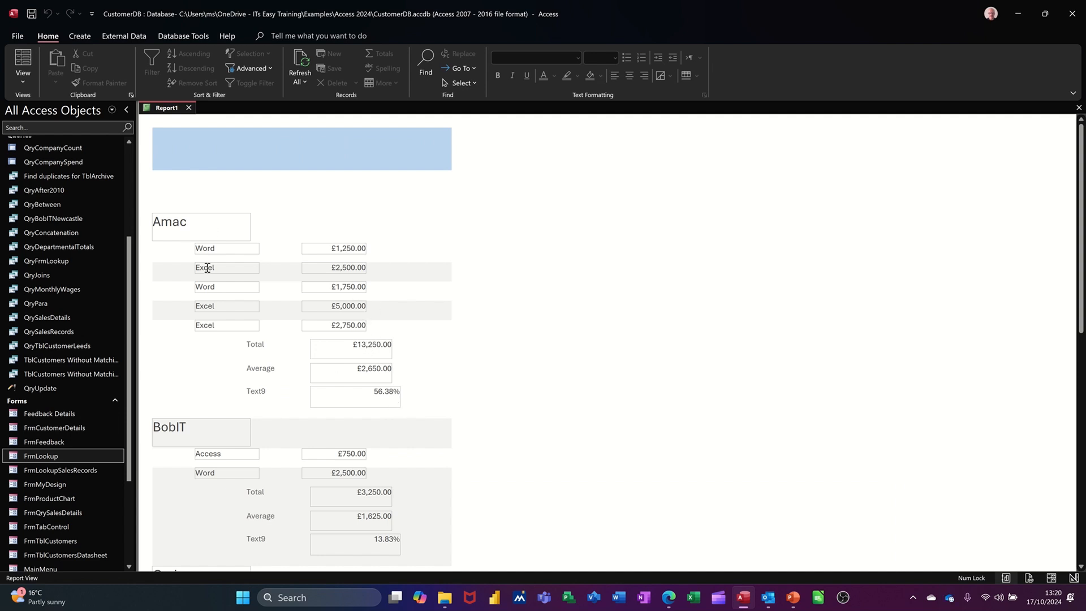
{"action": "scroll", "coordinate": [407, 362], "scroll_direction": "down", "scroll_amount": 1}
{"action": "scroll", "coordinate": [407, 362], "scroll_direction": "down", "scroll_amount": 3}
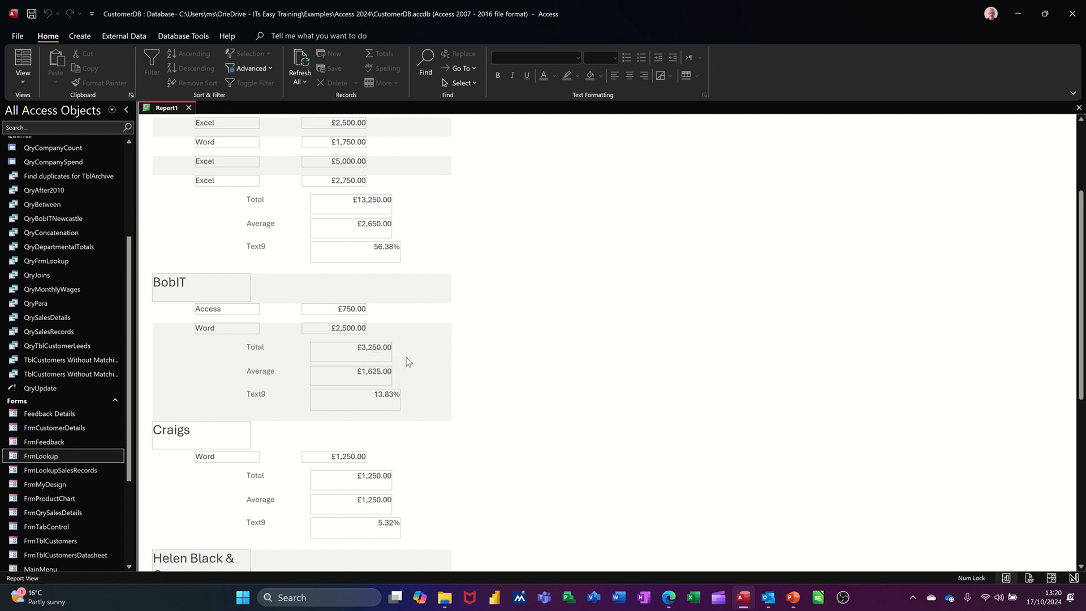
{"action": "scroll", "coordinate": [399, 408], "scroll_direction": "down", "scroll_amount": 1}
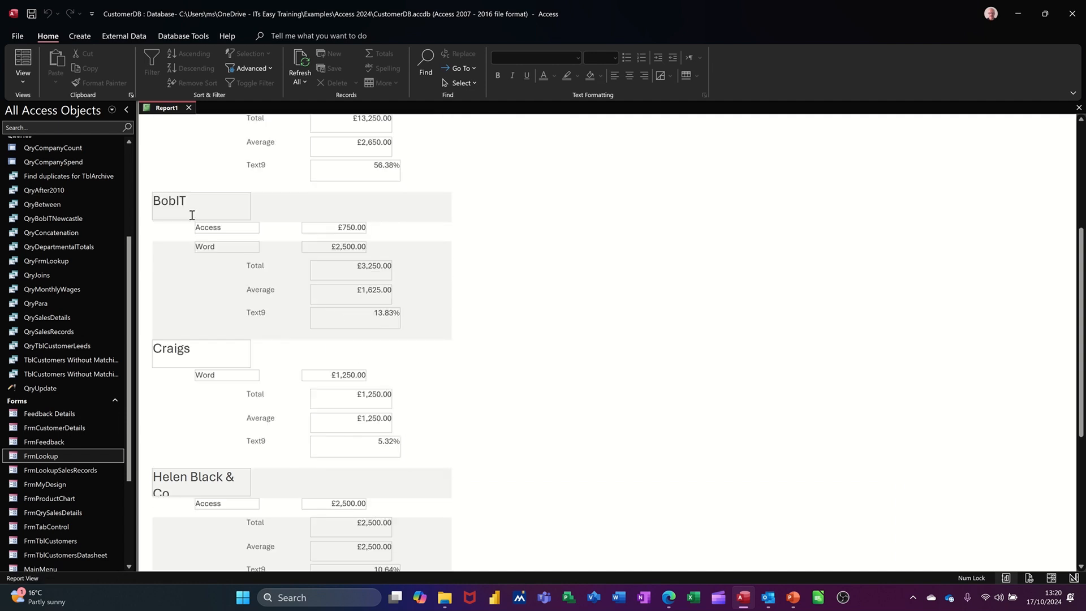
{"action": "left_click", "coordinate": [30, 89]}
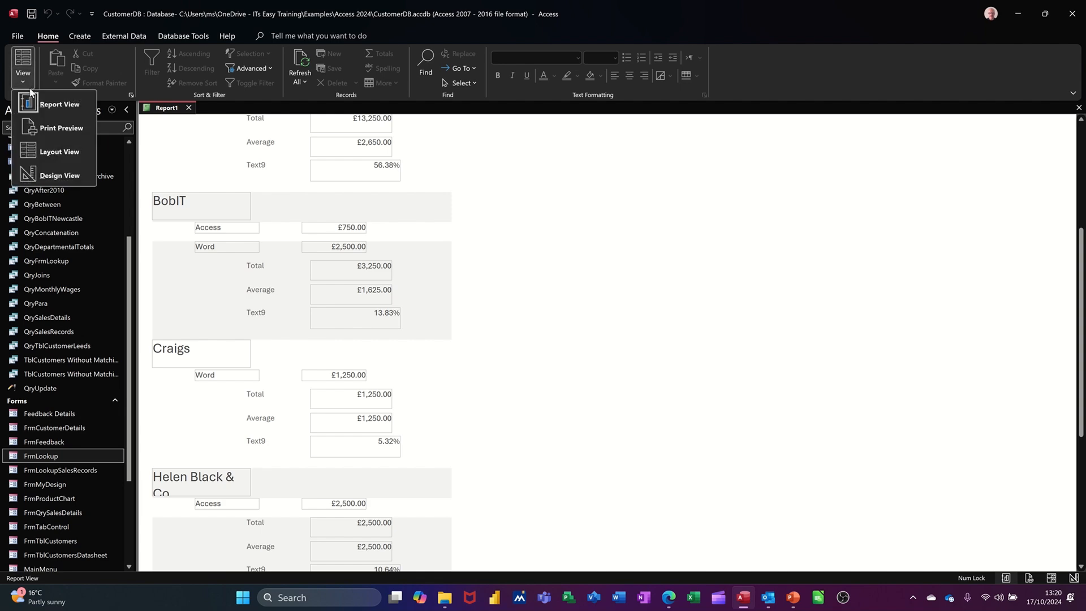
{"action": "left_click", "coordinate": [51, 177]}
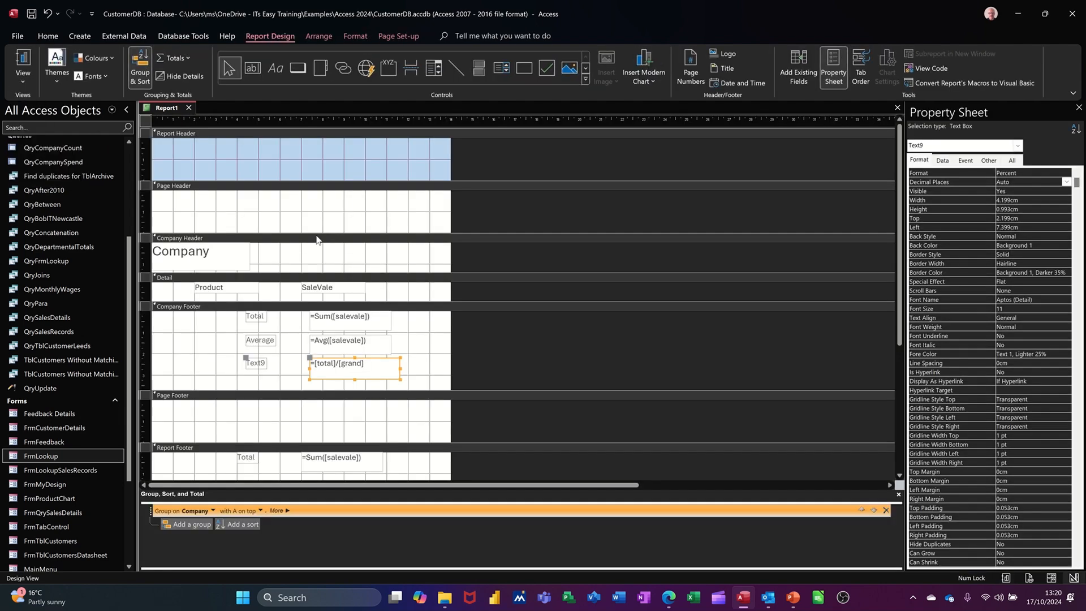
- Widen the Company field in the Company Header to about 7.7 cm
{"action": "left_click", "coordinate": [238, 257]}
{"action": "left_click_drag", "start_coordinate": [253, 259], "coordinate": [317, 257]}
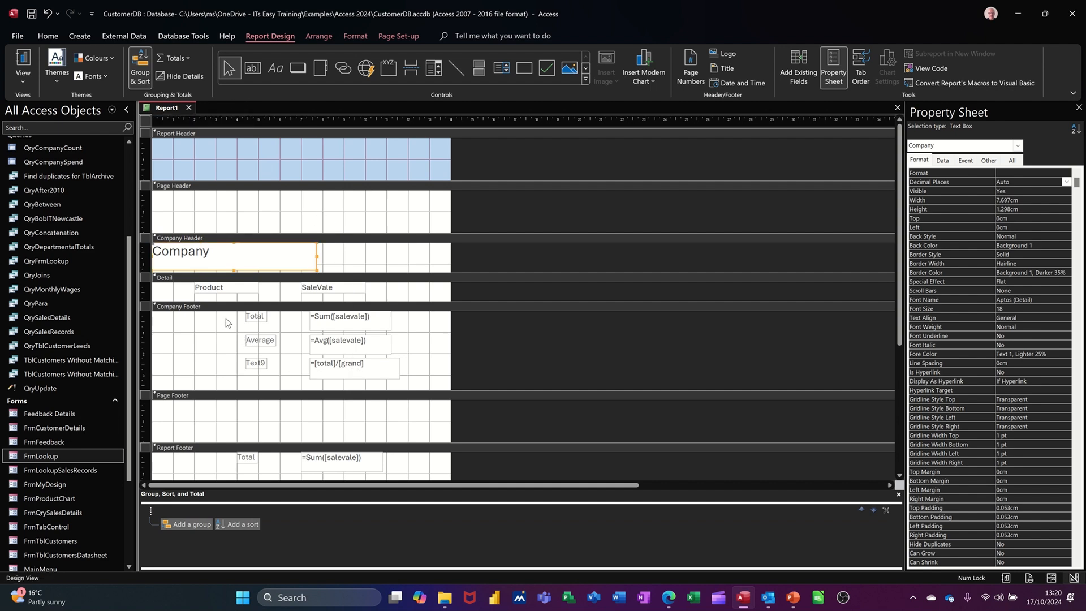
- Arrange all the Company Footer controls in a stacked layout and shift it right to the edge of the report
{"action": "left_click_drag", "start_coordinate": [229, 313], "coordinate": [413, 385]}
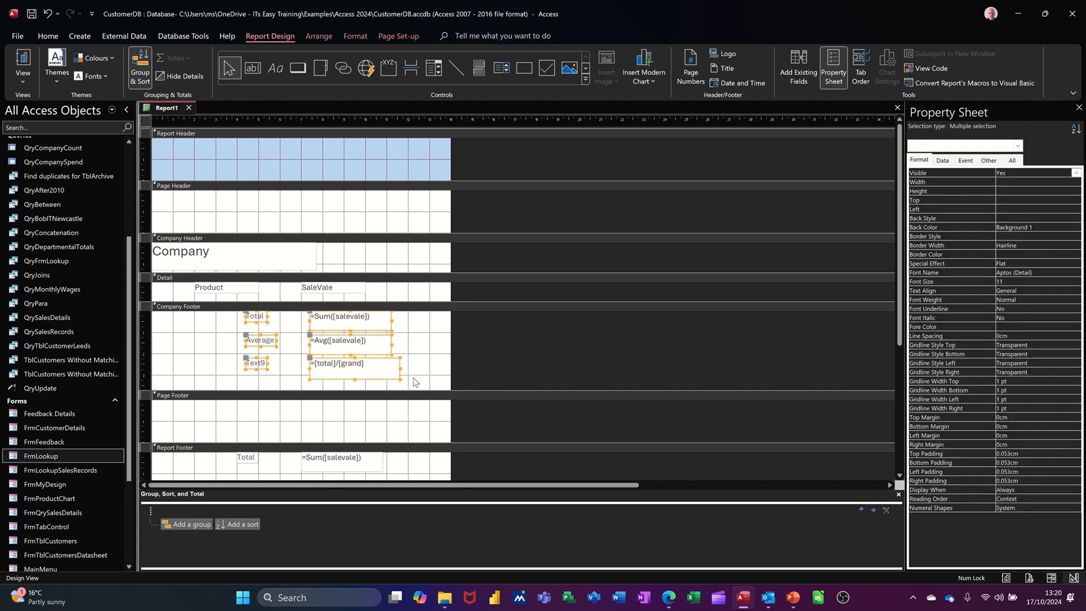
{"action": "left_click", "coordinate": [317, 36]}
{"action": "left_click", "coordinate": [54, 60]}
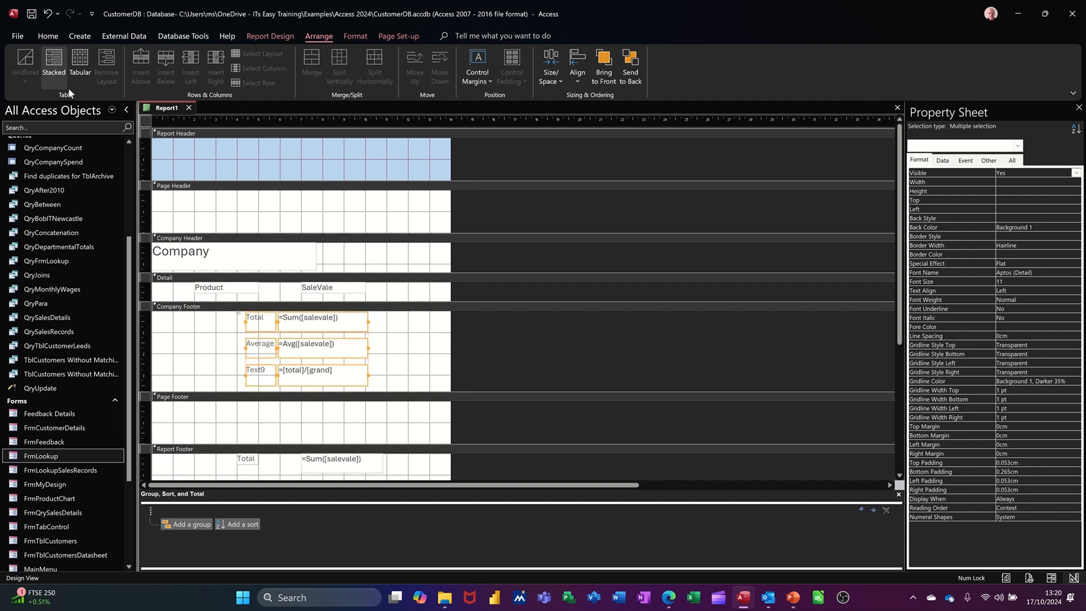
{"action": "left_click_drag", "start_coordinate": [361, 349], "coordinate": [436, 349]}
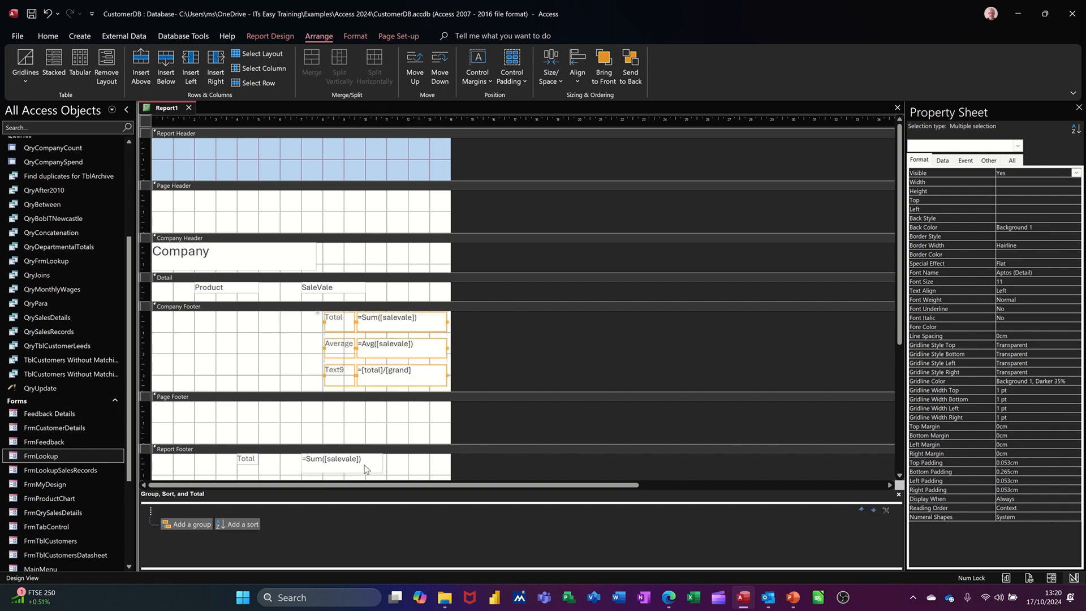
- Move the Report Footer's Total control right, roughly beneath the stacked Company Footer controls
{"action": "left_click", "coordinate": [365, 463]}
{"action": "left_click", "coordinate": [389, 473]}
{"action": "left_click_drag", "start_coordinate": [371, 460], "coordinate": [434, 464]}
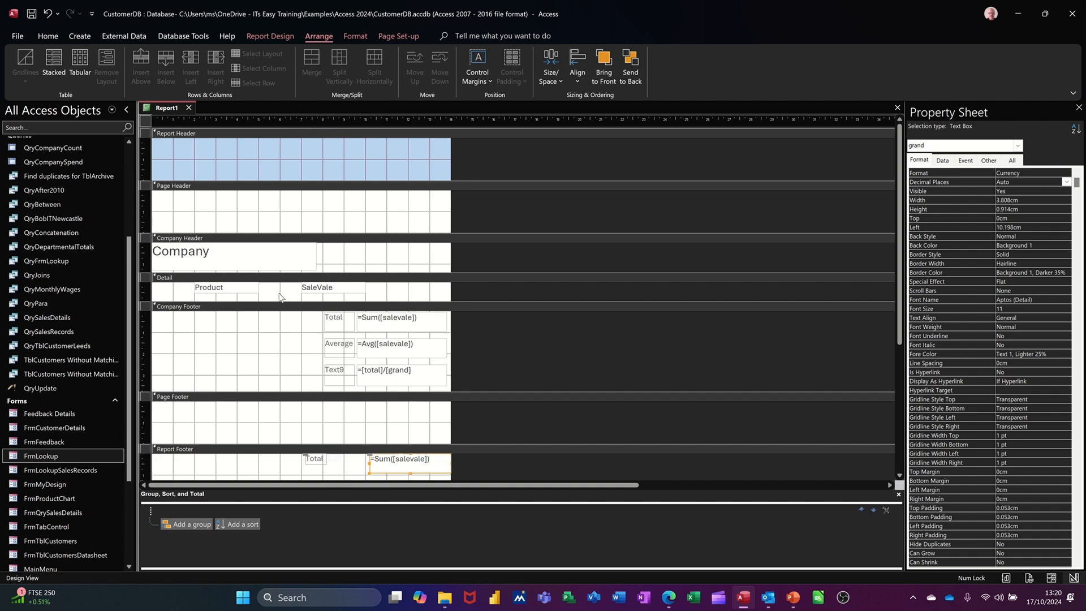
- Review the rearranged report in Report View, from the company headings and footer figures down to the grand total
{"action": "left_click", "coordinate": [249, 37]}
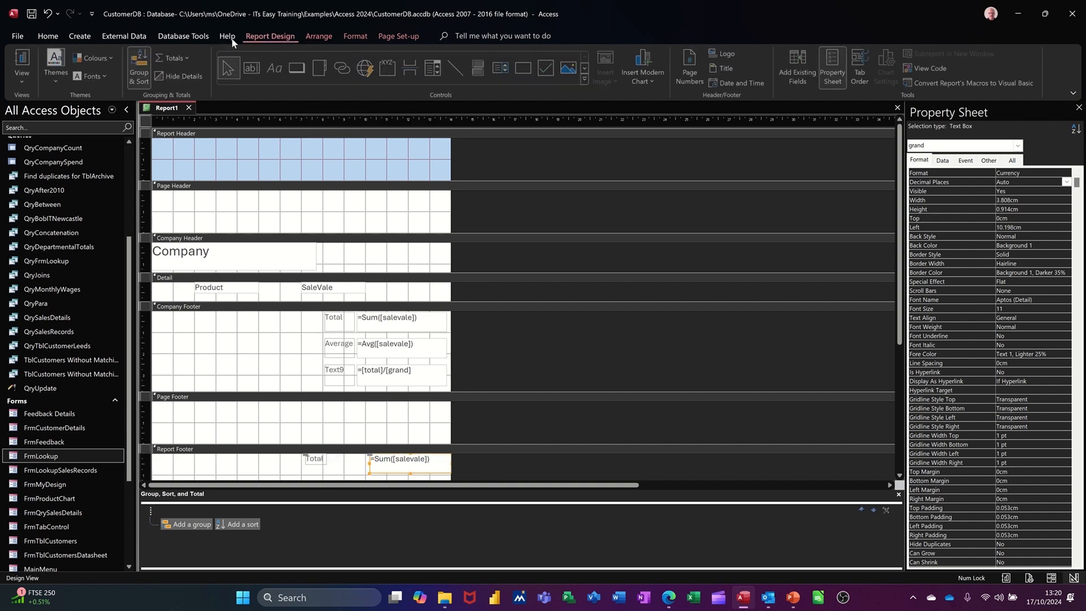
{"action": "left_click", "coordinate": [24, 63]}
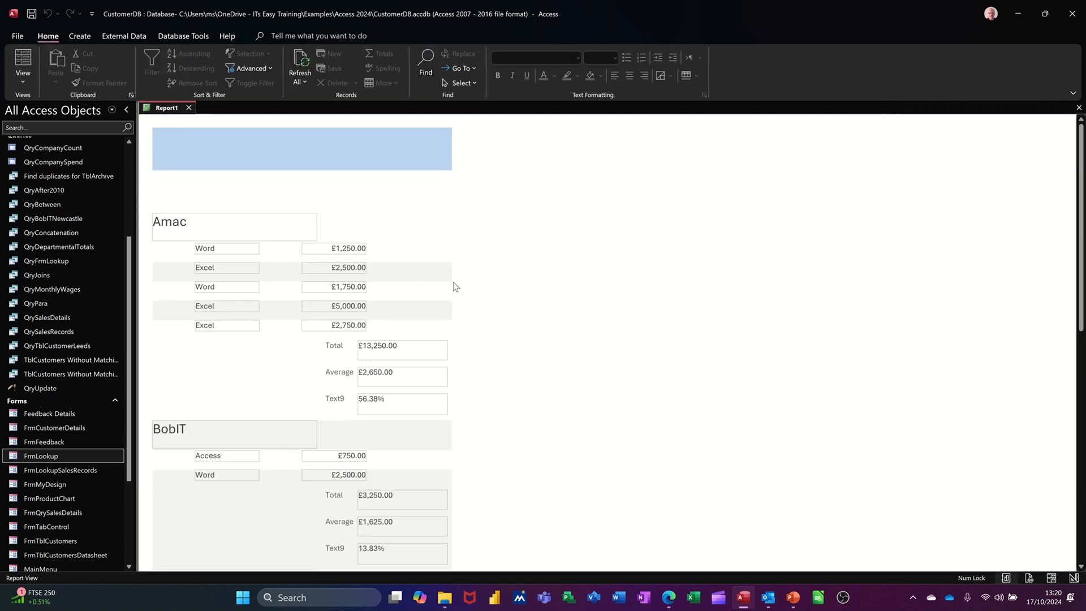
{"action": "scroll", "coordinate": [497, 279], "scroll_direction": "down", "scroll_amount": 3}
{"action": "scroll", "coordinate": [452, 385], "scroll_direction": "down", "scroll_amount": 5}
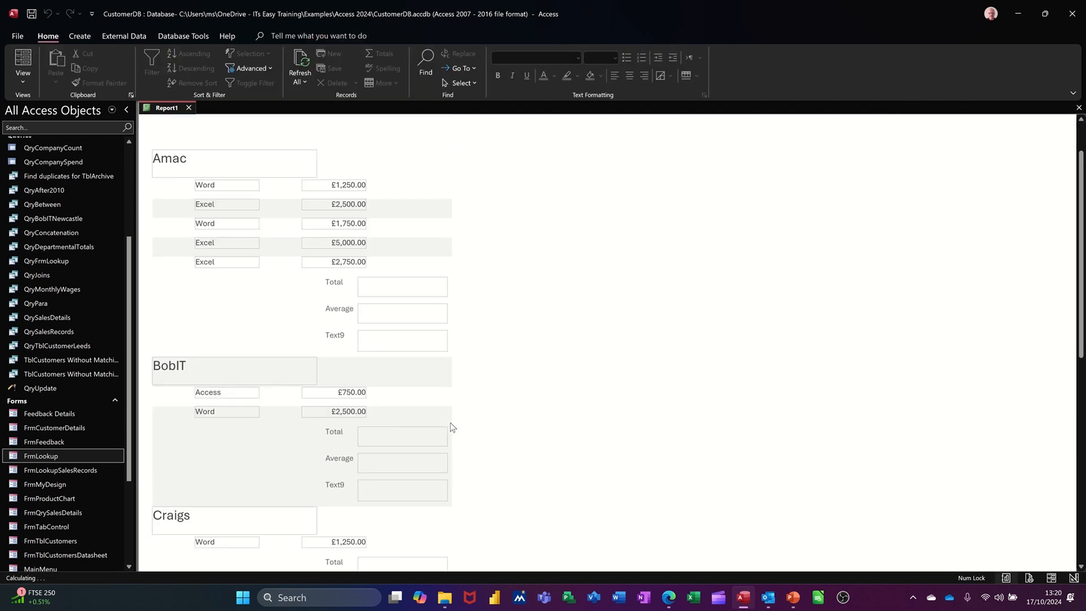
{"action": "scroll", "coordinate": [404, 372], "scroll_direction": "down", "scroll_amount": 10}
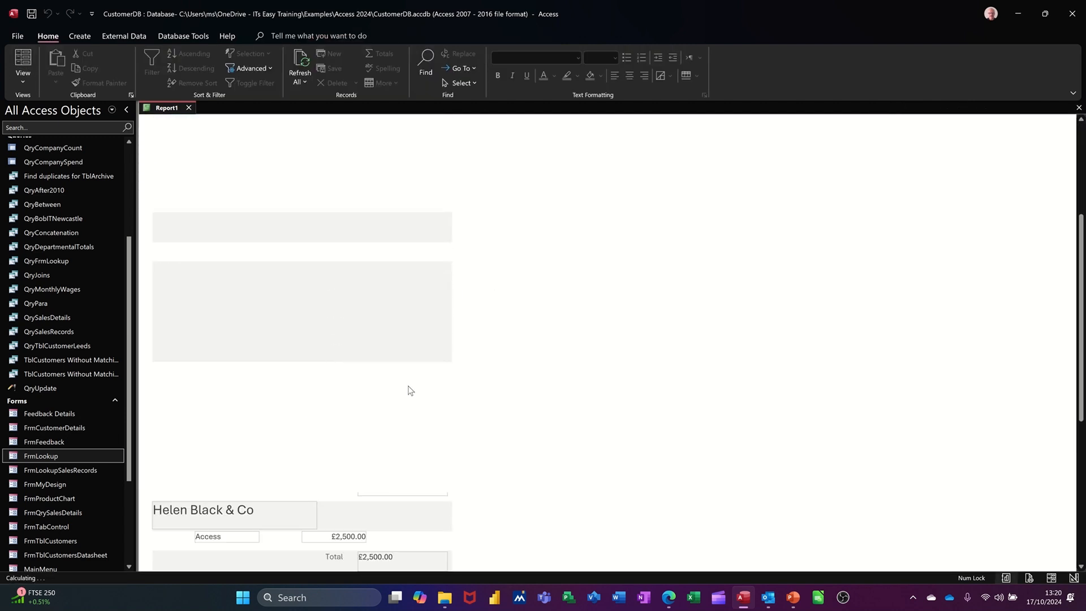
{"action": "scroll", "coordinate": [409, 386], "scroll_direction": "down", "scroll_amount": 2}
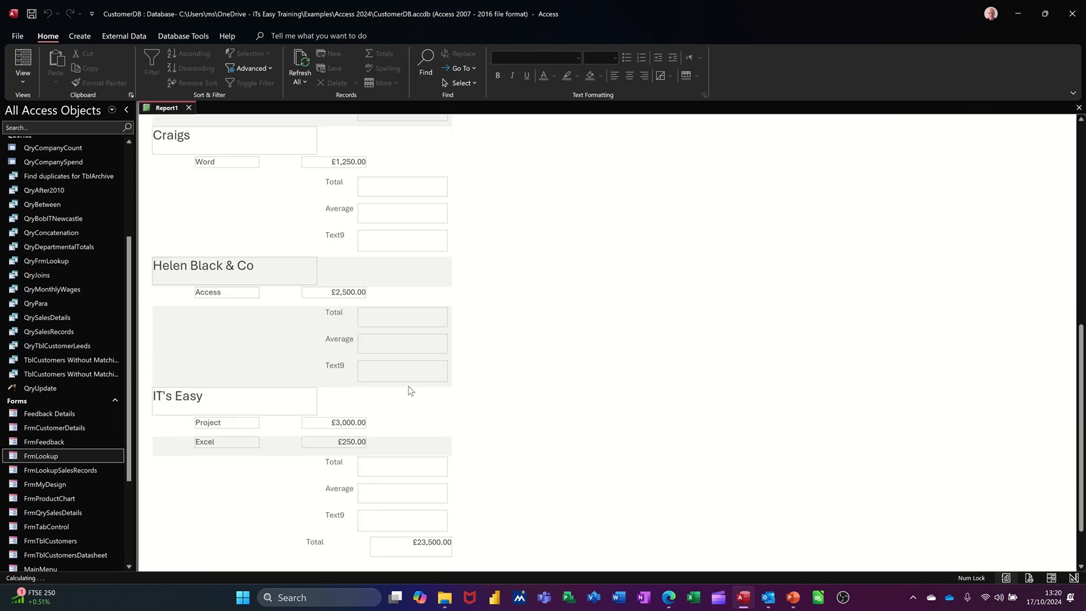
{"action": "scroll", "coordinate": [334, 342], "scroll_direction": "down", "scroll_amount": 2}
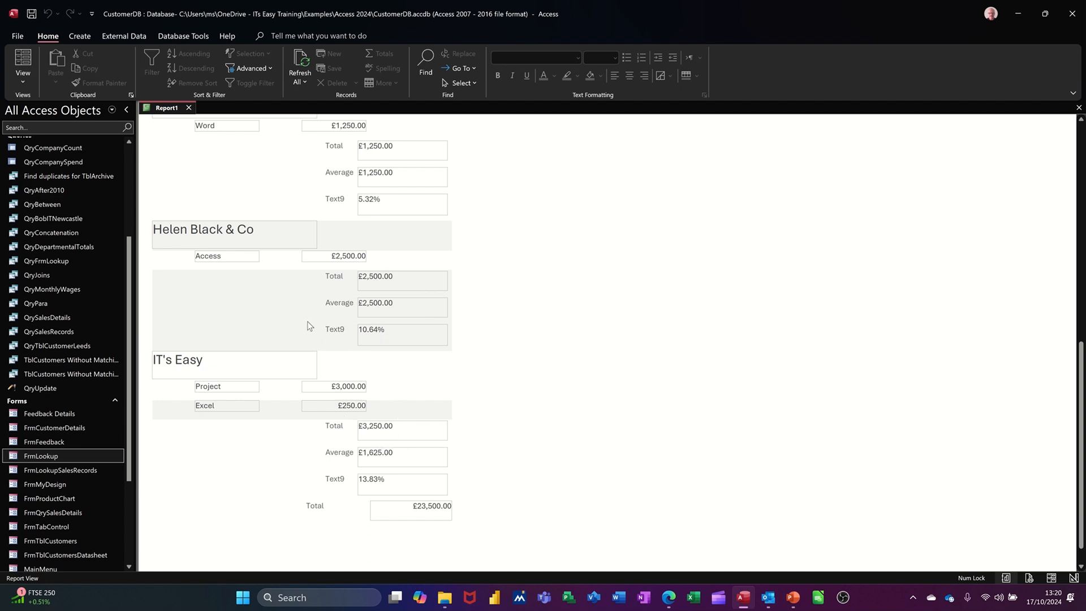
{"action": "scroll", "coordinate": [311, 339], "scroll_direction": "up", "scroll_amount": 5}
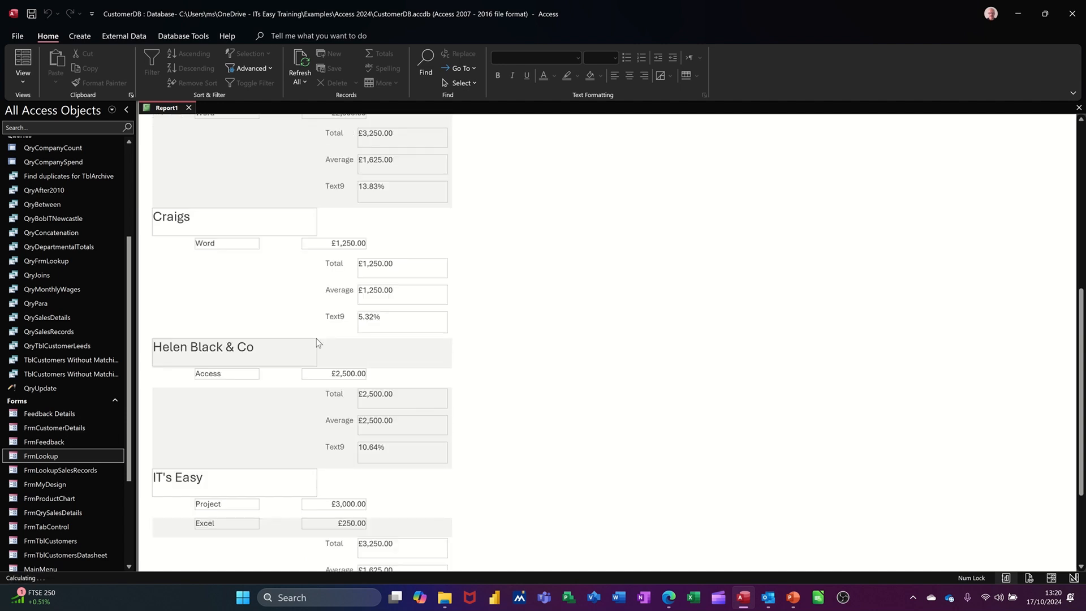